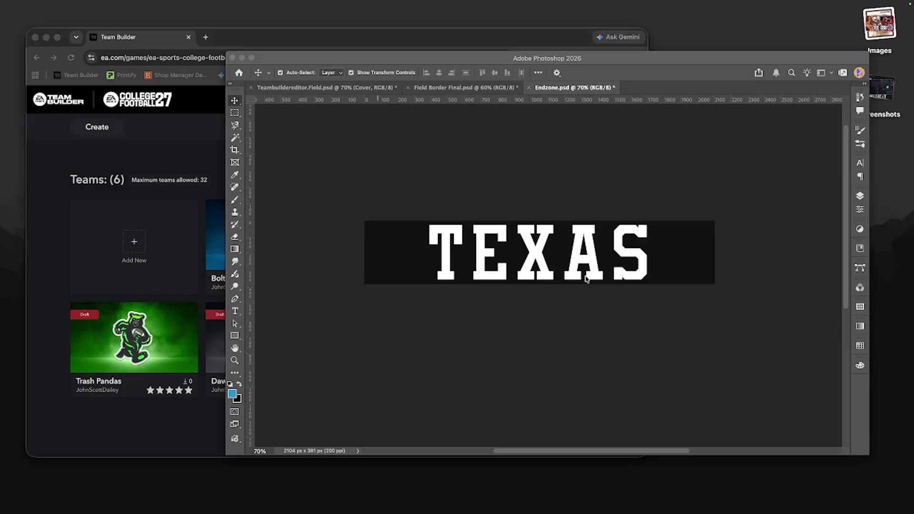
- Examine the Endzone.psd layers, including the flattened TEXAS banner, the TEXT group's text layer and the Background group
click(585, 279)
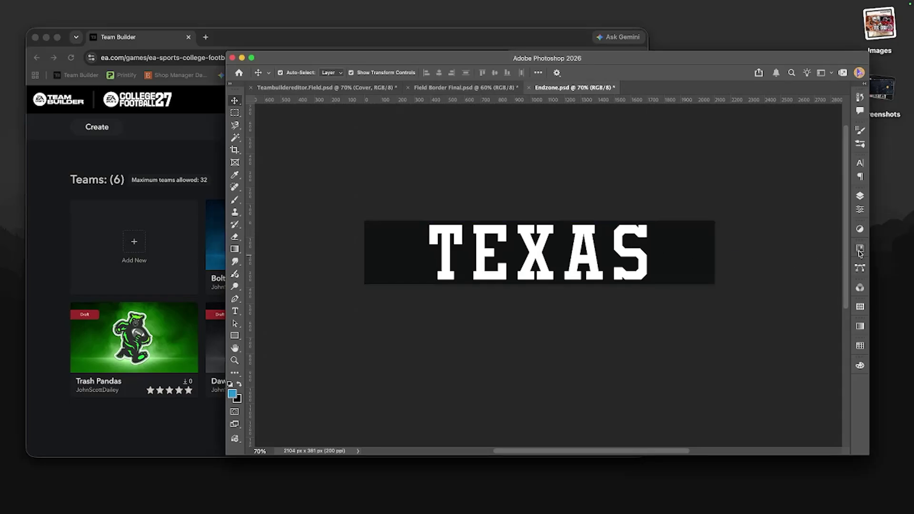
click(857, 197)
click(857, 199)
click(860, 196)
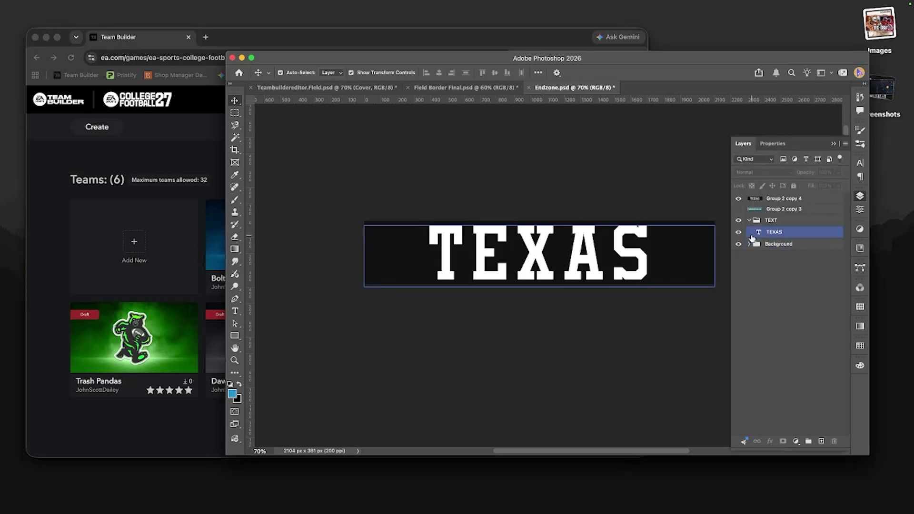
click(741, 220)
click(740, 201)
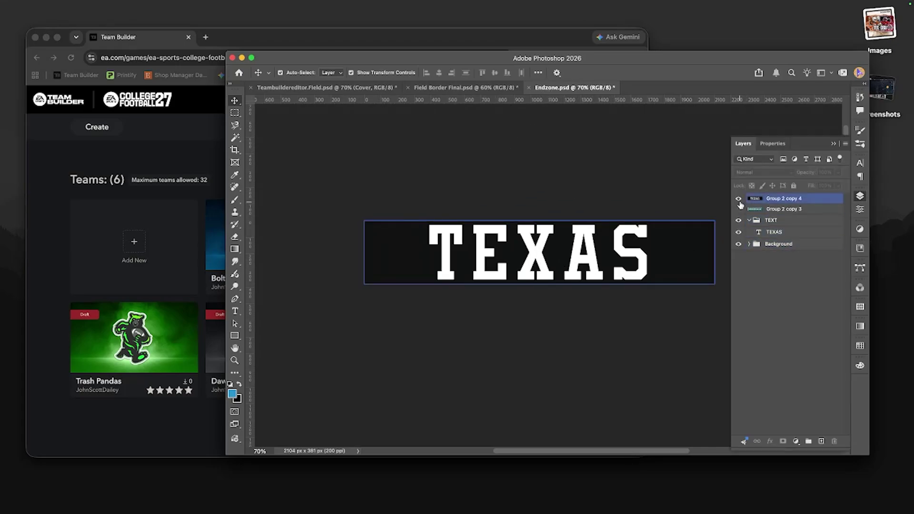
click(741, 232)
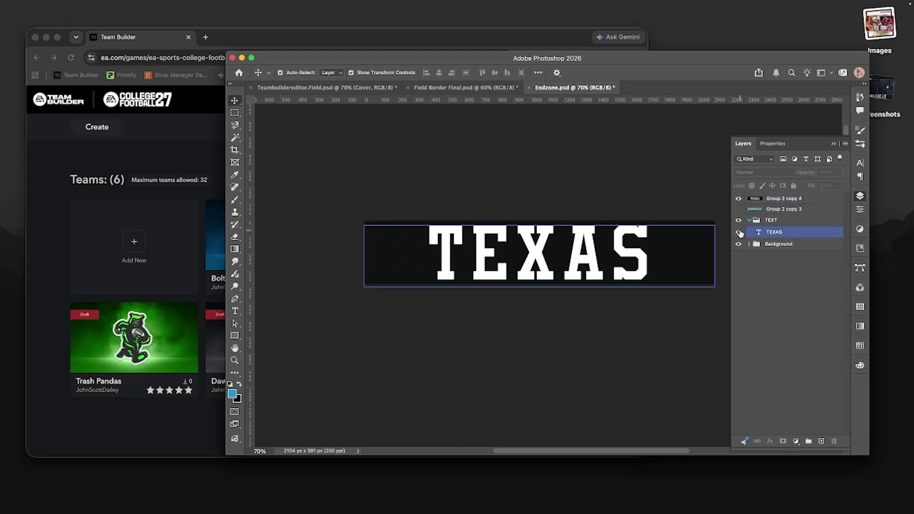
click(740, 233)
click(739, 232)
click(436, 264)
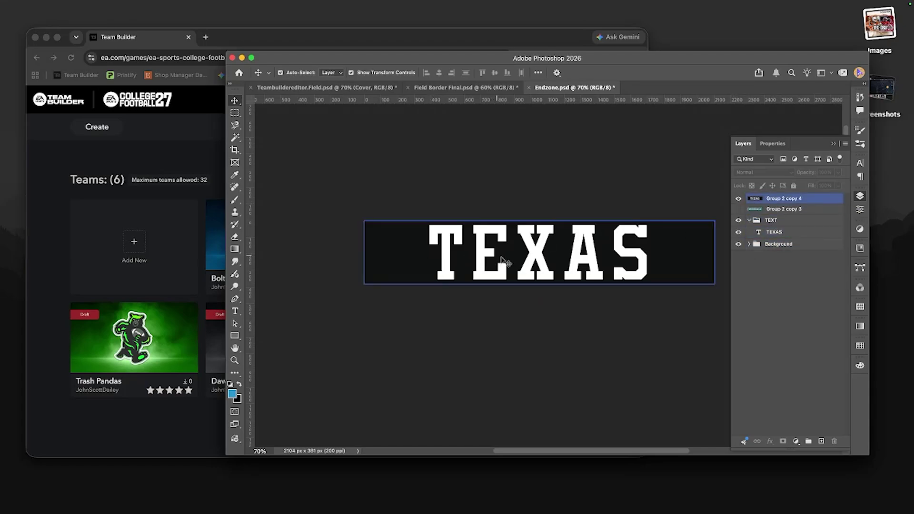
click(630, 310)
click(661, 285)
click(783, 226)
click(776, 244)
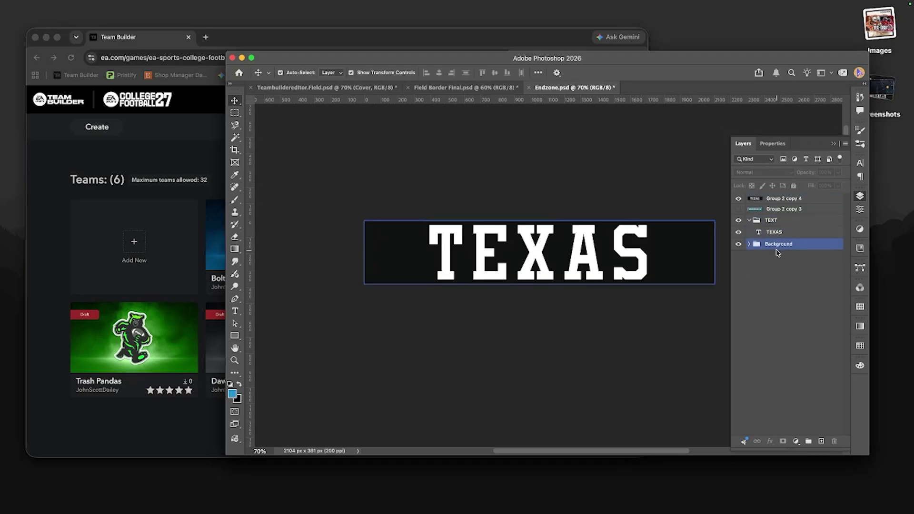
- Duplicate the TEXT group within Endzone.psd and merge the copy with its TEXAS text layer into one layer
click(774, 232)
mouse_move(774, 234)
mouse_down()
mouse_move(774, 219)
mouse_move(780, 239)
mouse_move(783, 223)
mouse_up()
right_click(783, 222)
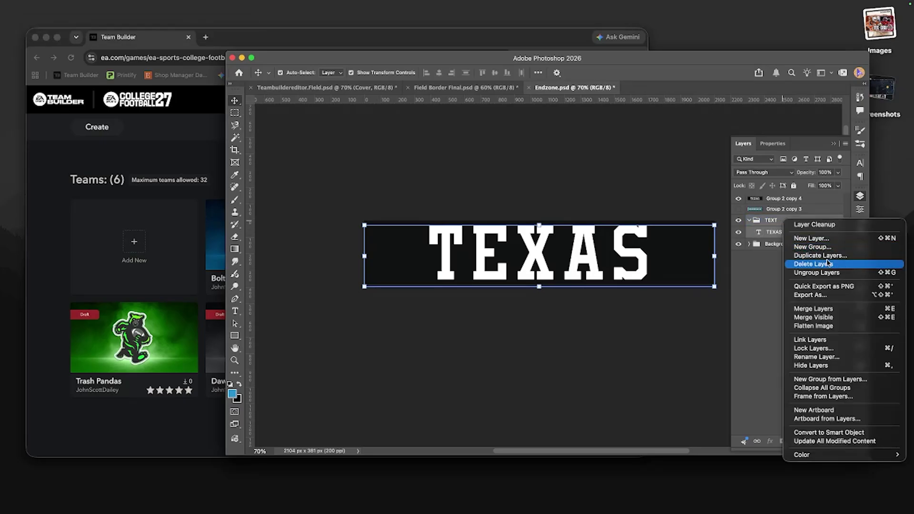
click(818, 256)
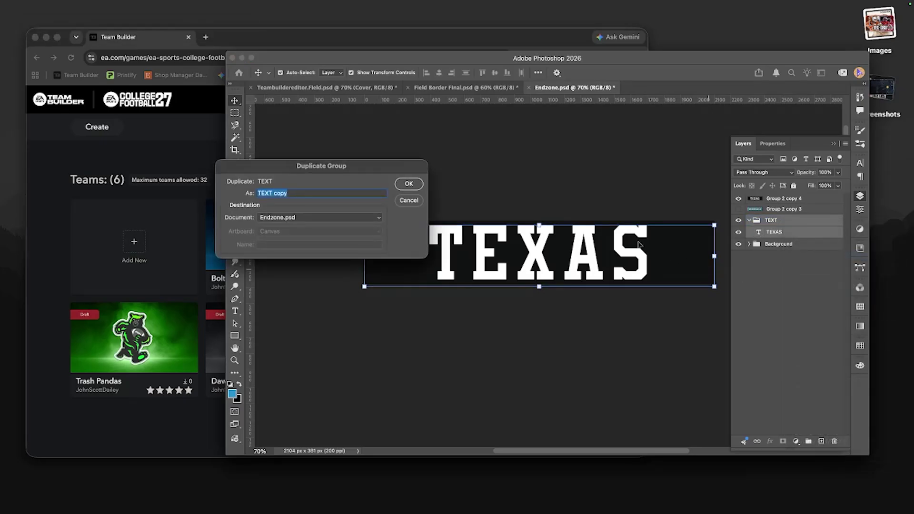
click(408, 181)
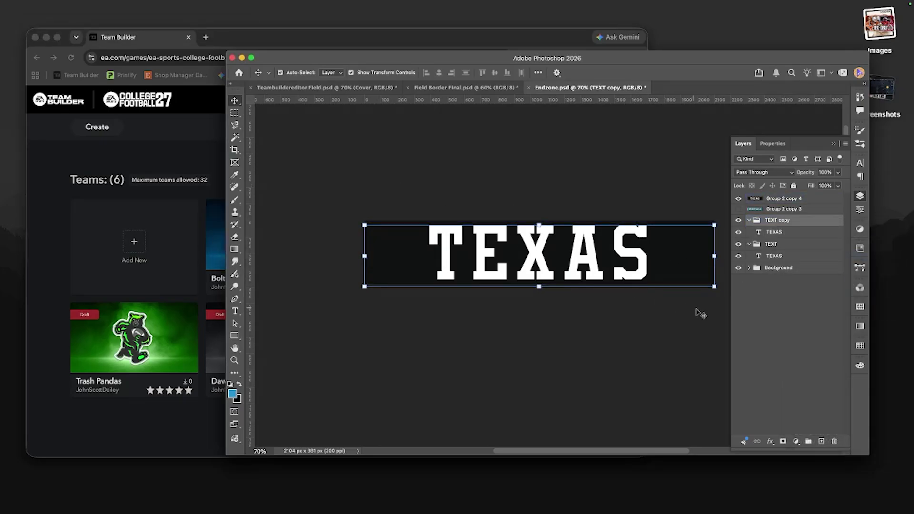
click(773, 232)
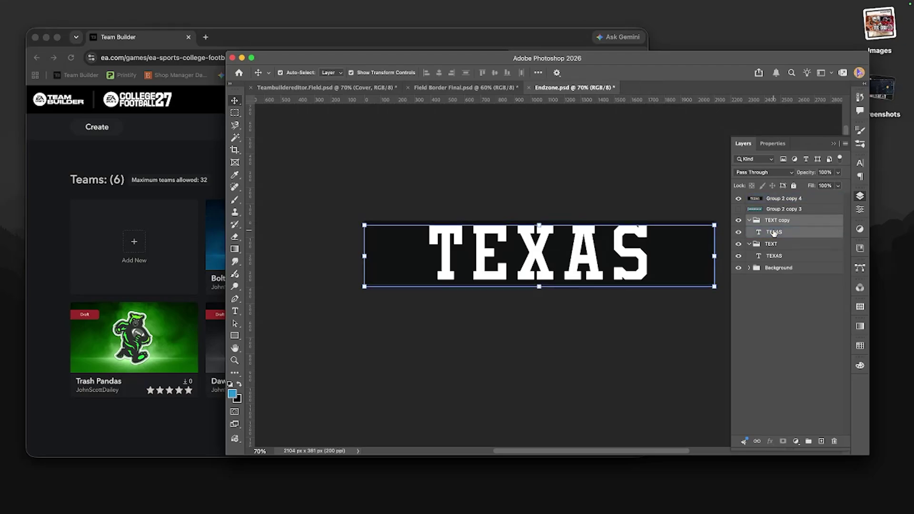
key(super+e)
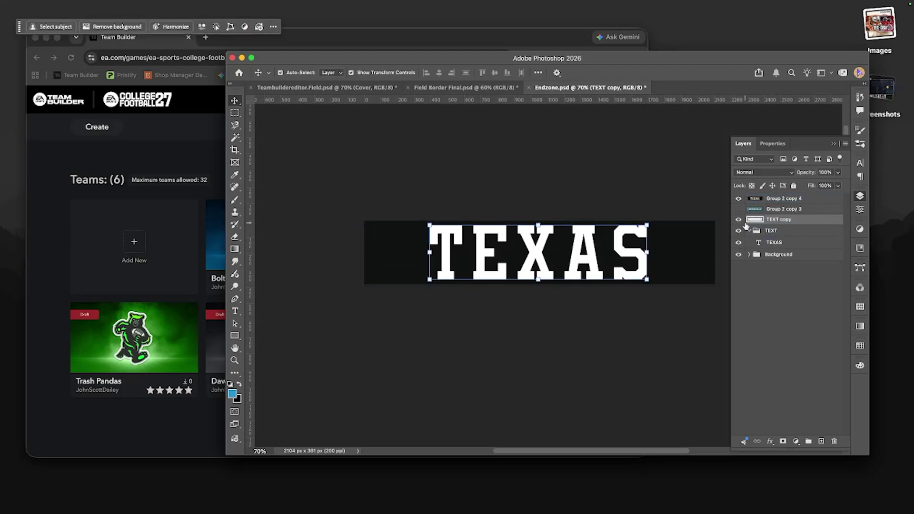
- Delete the merged TEXT copy layer from Endzone.psd
click(738, 198)
key(Delete)
click(738, 198)
- Duplicate the Group 2 copy 4 banner layer from Endzone.psd into the Teambuildereditor.Field.psd document
click(754, 198)
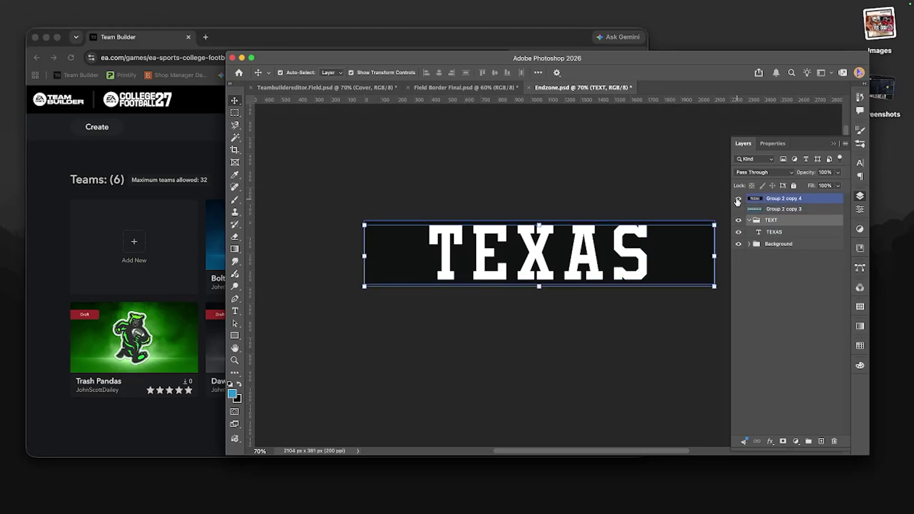
right_click(794, 205)
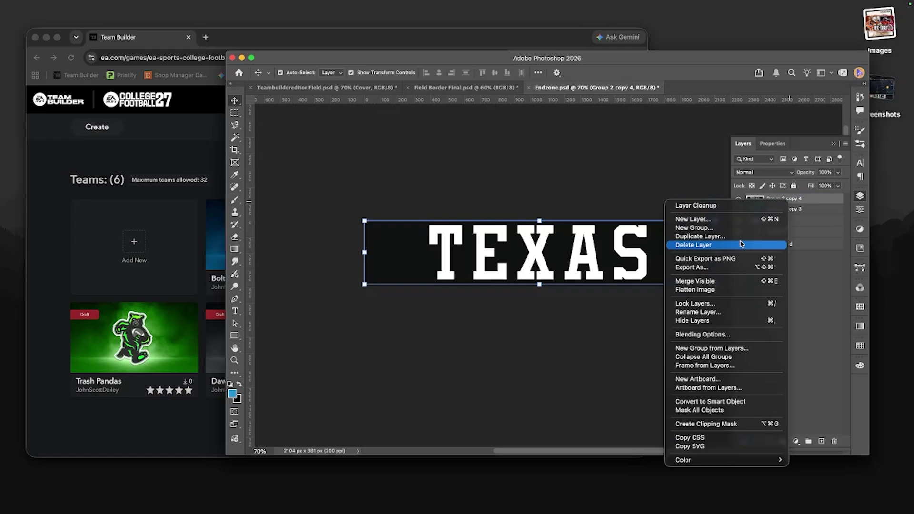
click(755, 237)
click(319, 219)
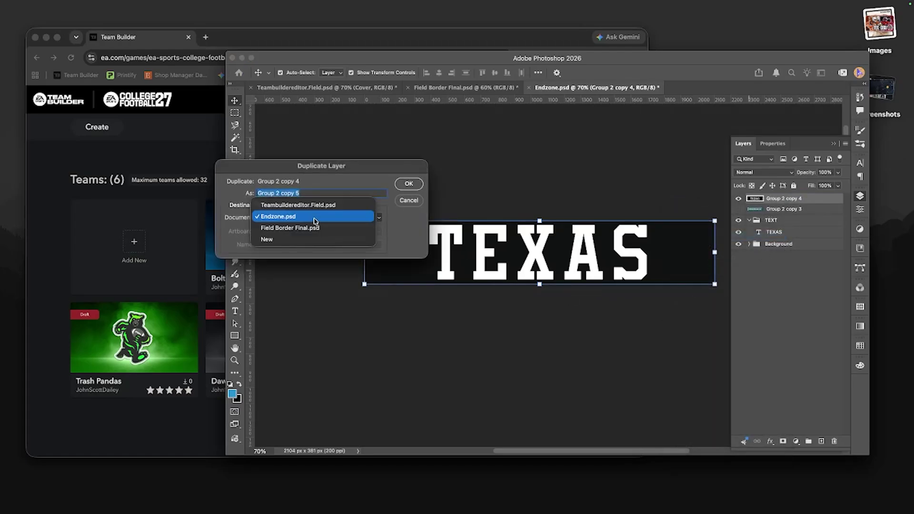
click(290, 205)
click(408, 183)
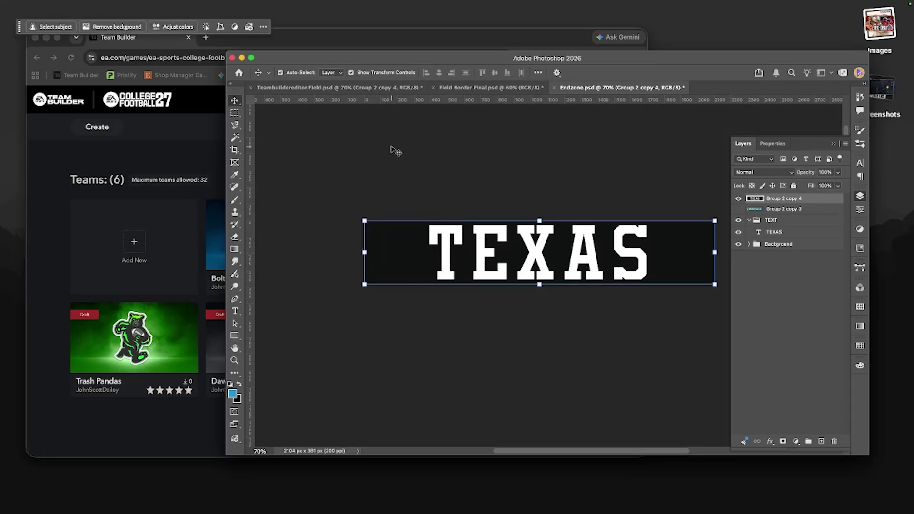
- Switch to Teambuildereditor.Field.psd, move the horizontal TEXAS banner to midfield and delete it
click(328, 89)
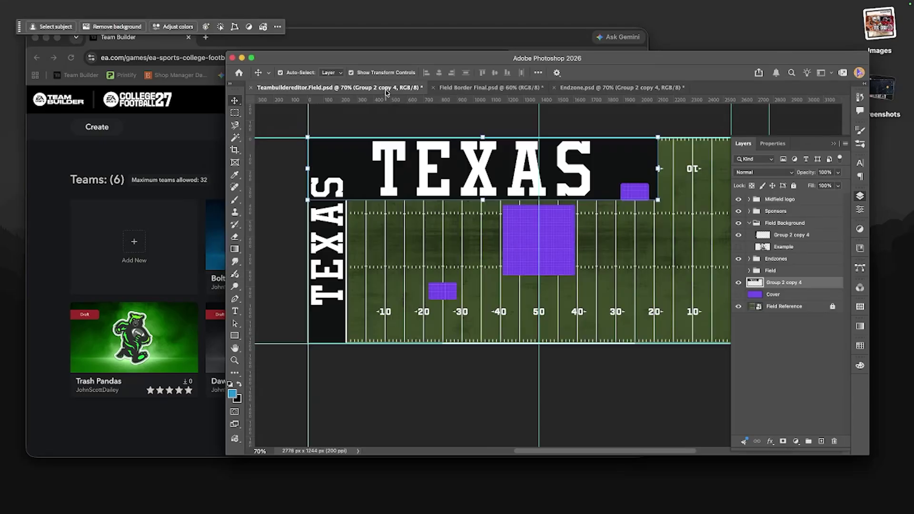
drag(407, 169, 462, 229)
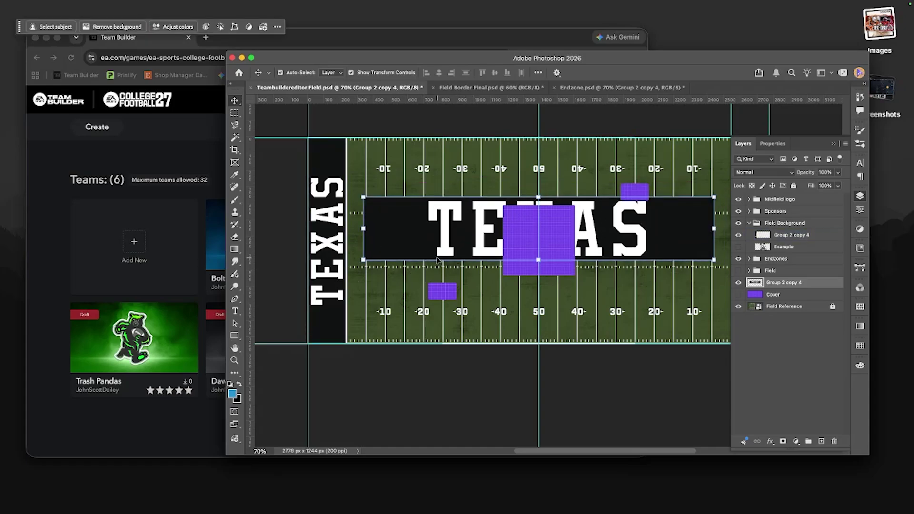
key(Delete)
- Inspect the vertical TEXAS graphic in the field's left end zone and preview the hidden Example layer
click(344, 231)
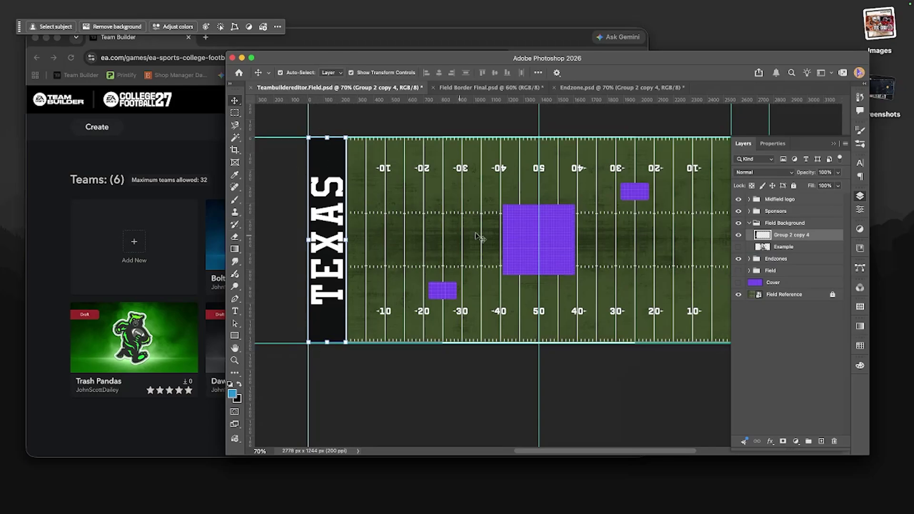
click(739, 247)
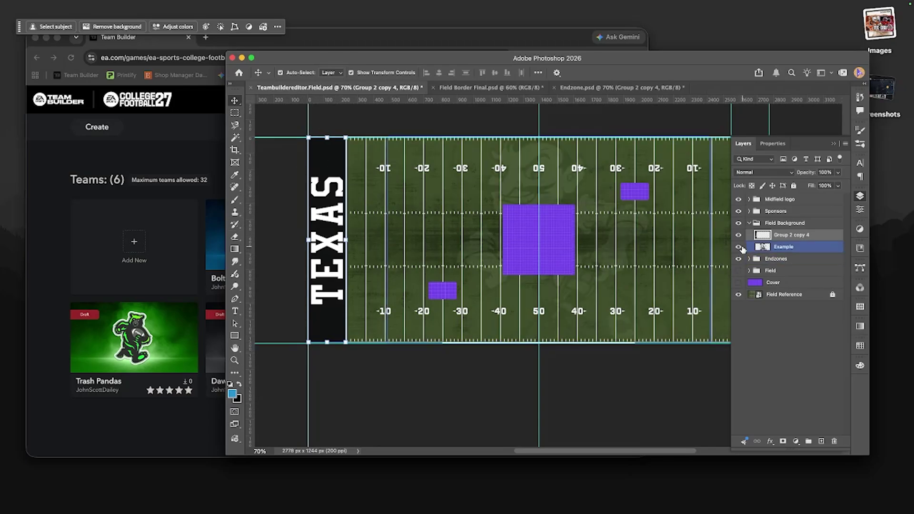
click(739, 247)
click(833, 143)
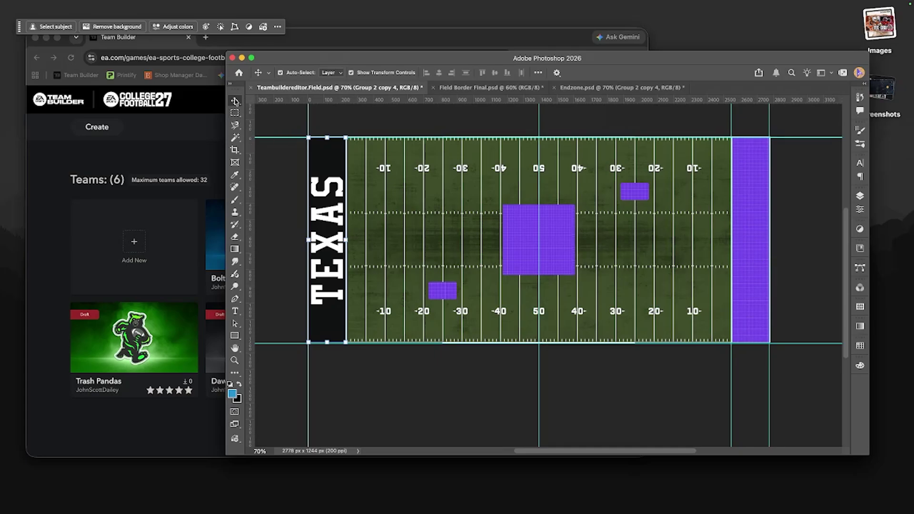
click(754, 240)
click(347, 247)
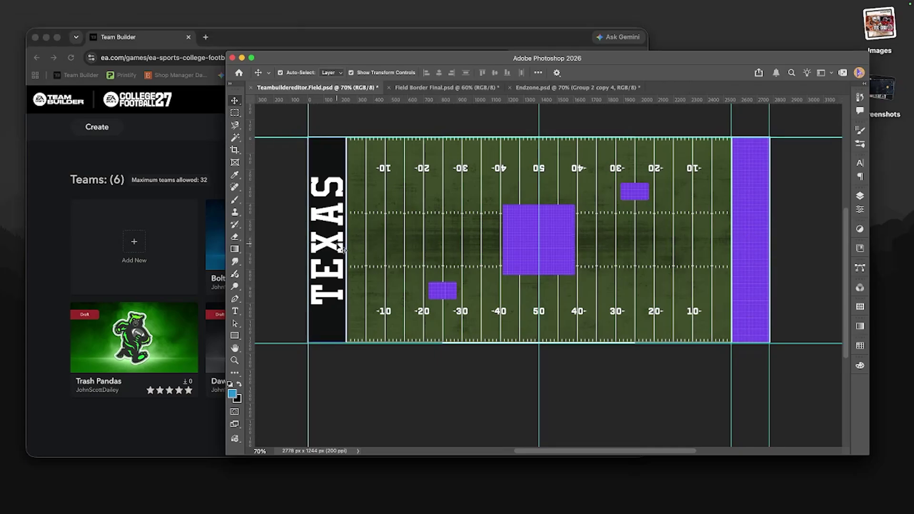
- Duplicate the vertical TEXAS end zone layer, Group 2 copy 4, within Teambuildereditor.Field.psd
click(859, 196)
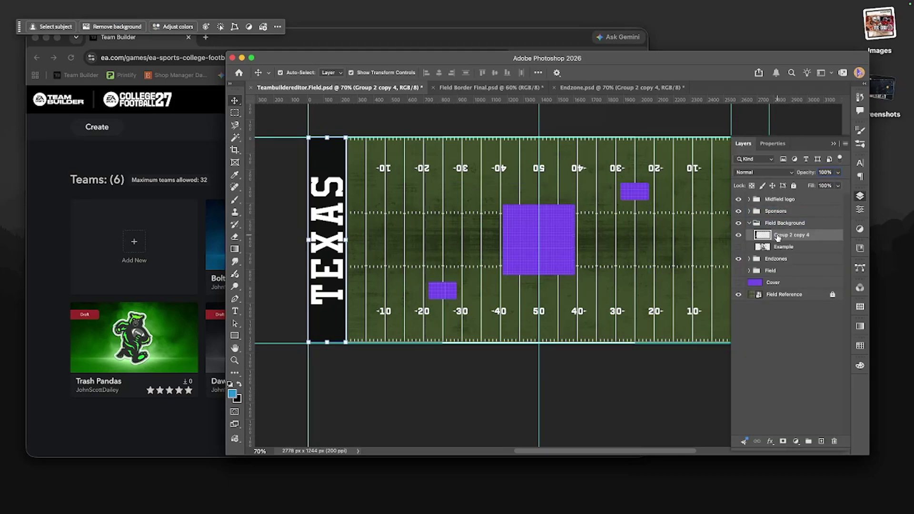
right_click(776, 234)
click(793, 270)
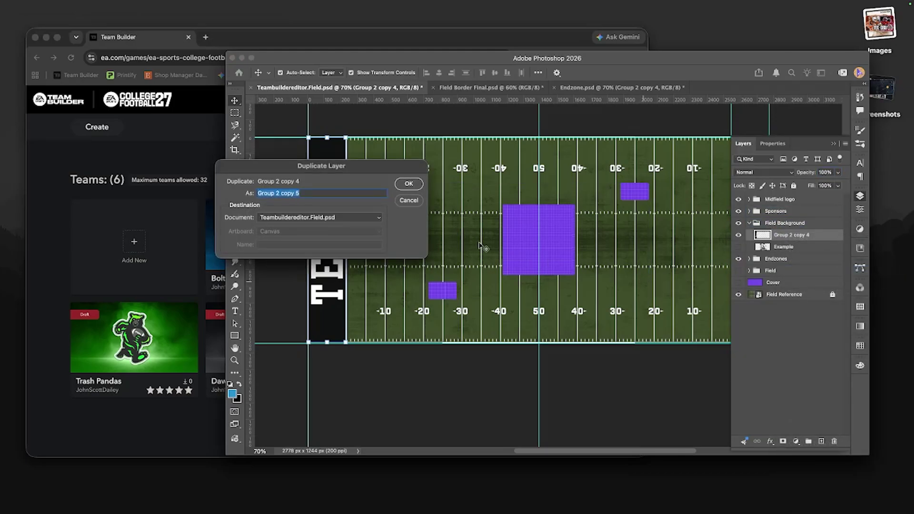
click(409, 185)
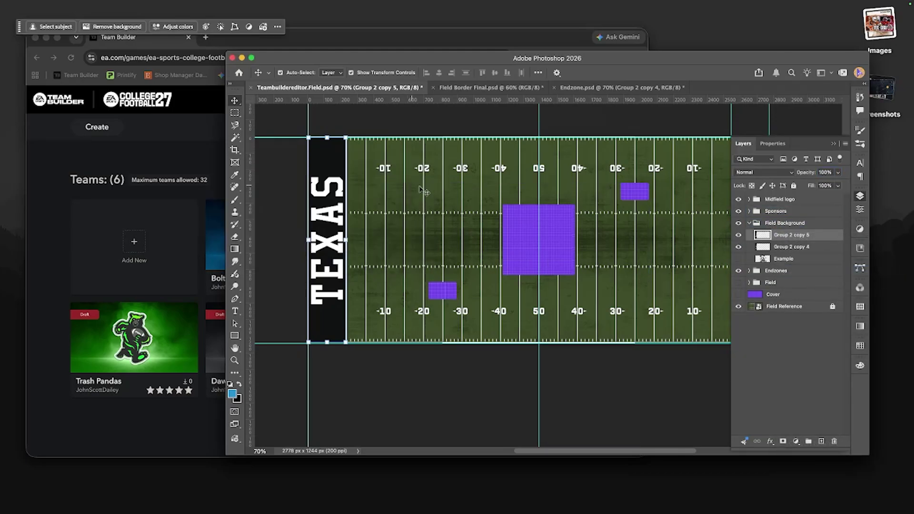
- Rotate the duplicated TEXAS graphic 90° clockwise twice and move it over the purple end zone at the field's right end
click(833, 144)
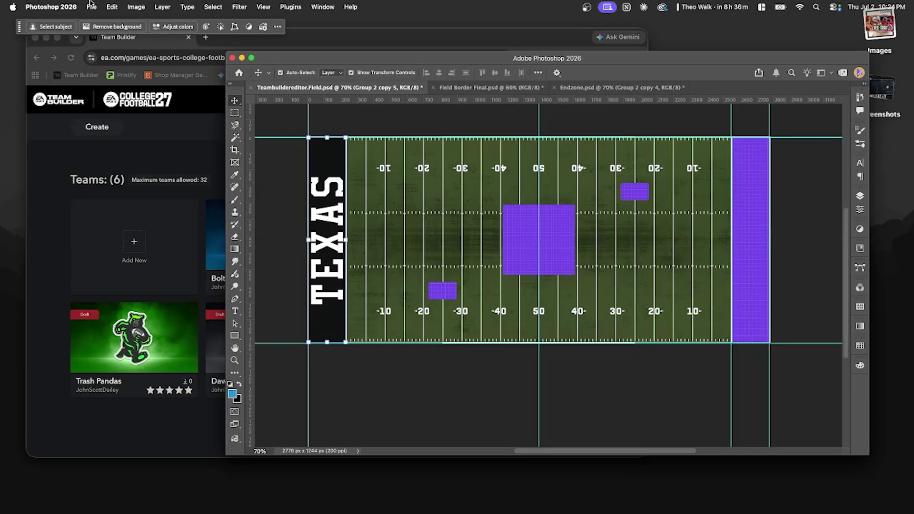
click(112, 6)
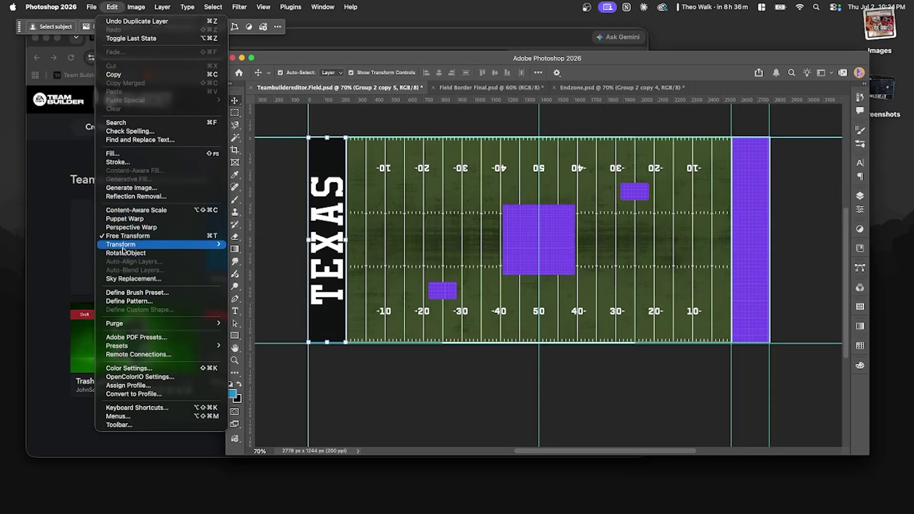
mouse_move(123, 249)
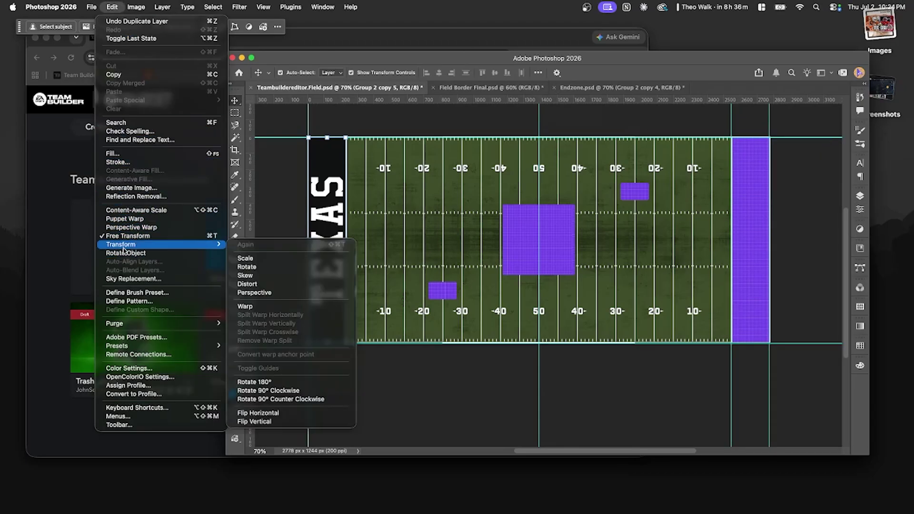
click(268, 390)
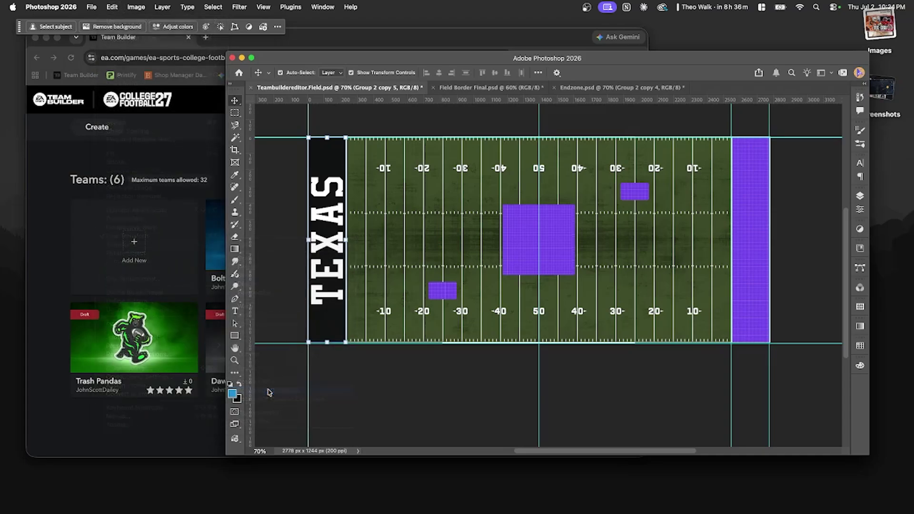
click(112, 7)
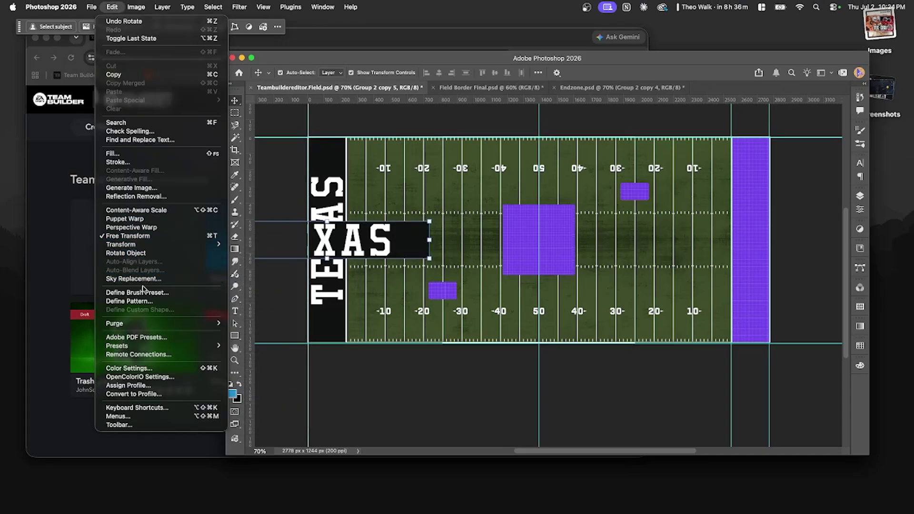
mouse_move(143, 245)
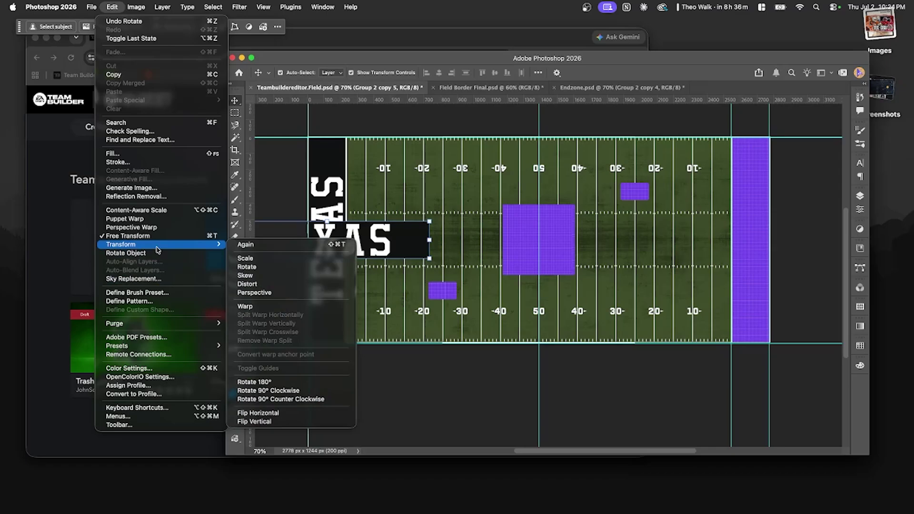
click(269, 391)
drag(323, 240, 746, 230)
click(757, 126)
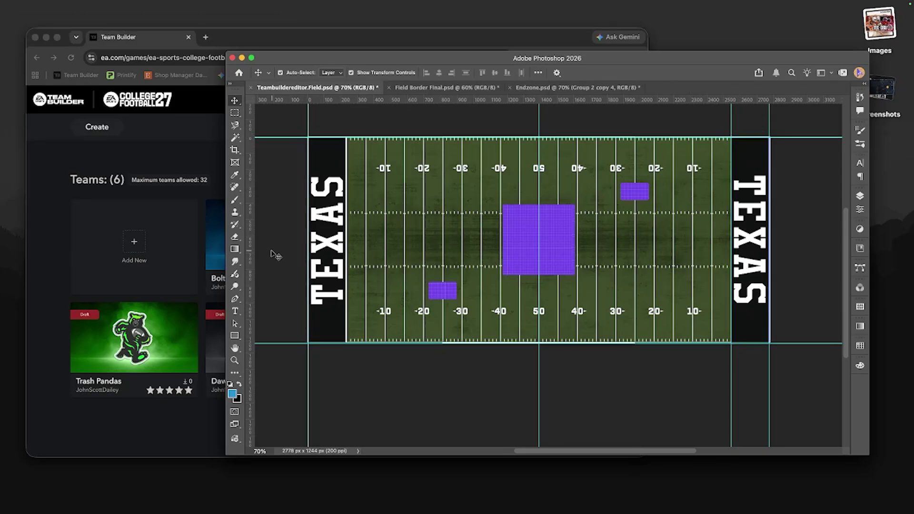
- Preview the Cover layer over the field and check the Field Reference layer by toggling their visibility
click(858, 197)
click(739, 295)
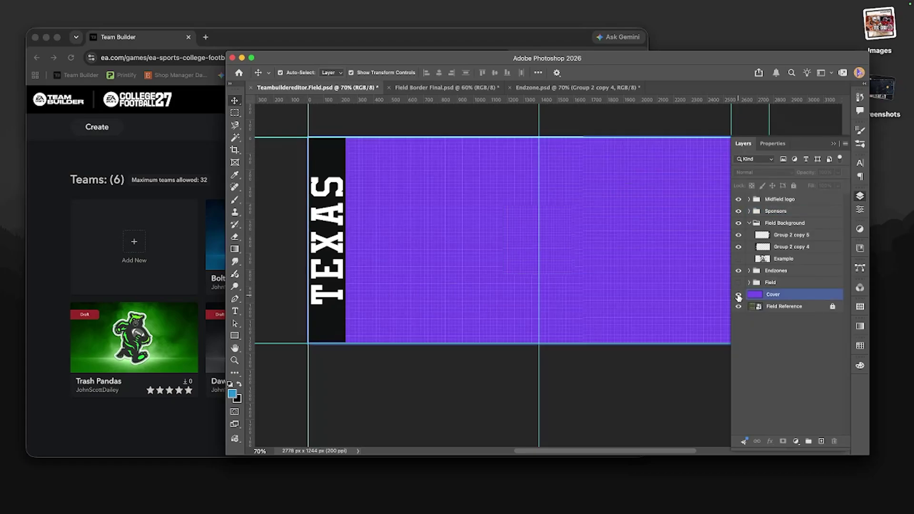
click(739, 294)
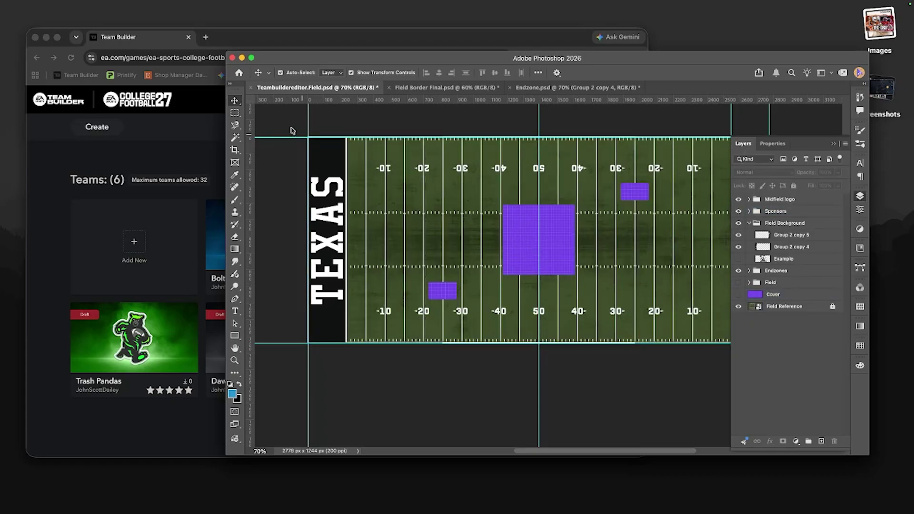
click(738, 307)
click(738, 307)
- Draw a black rectangle shape about 112 × 1236 px between the 5- and 10-yard lines on a new layer above Cover
click(235, 335)
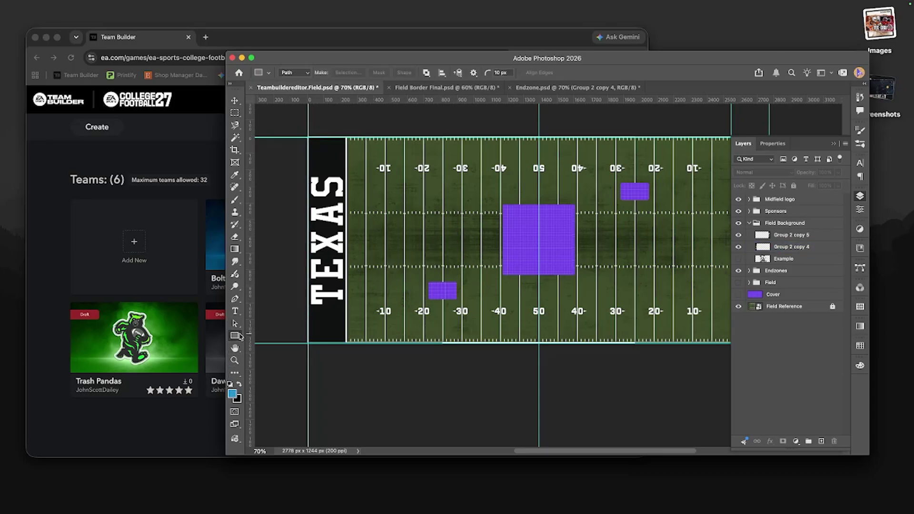
click(230, 384)
click(783, 295)
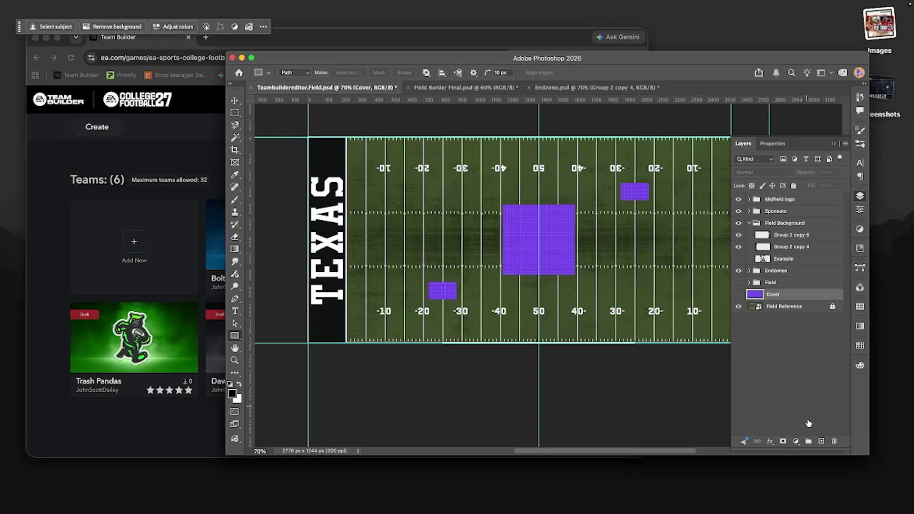
click(821, 441)
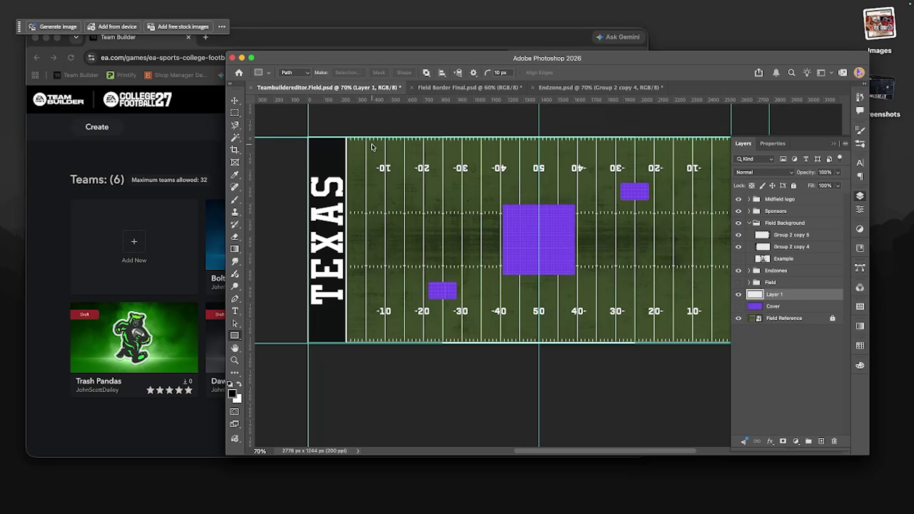
drag(367, 138, 385, 344)
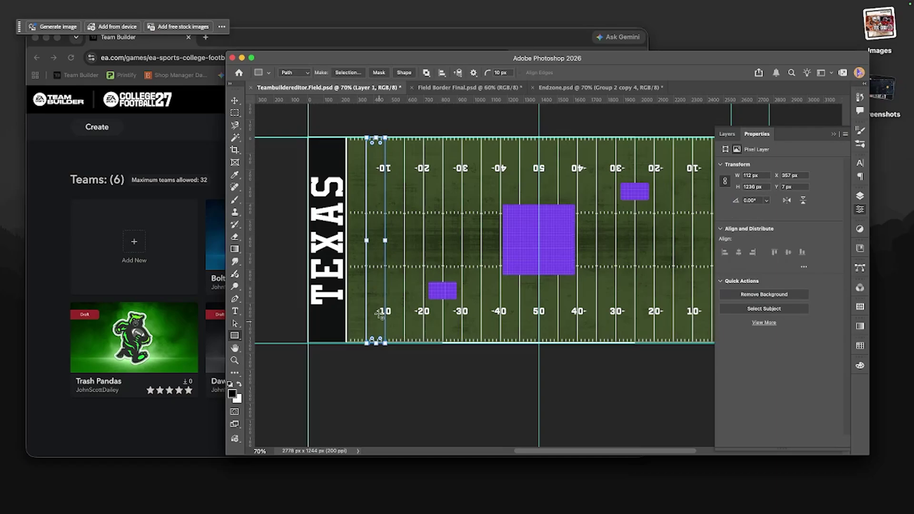
click(404, 73)
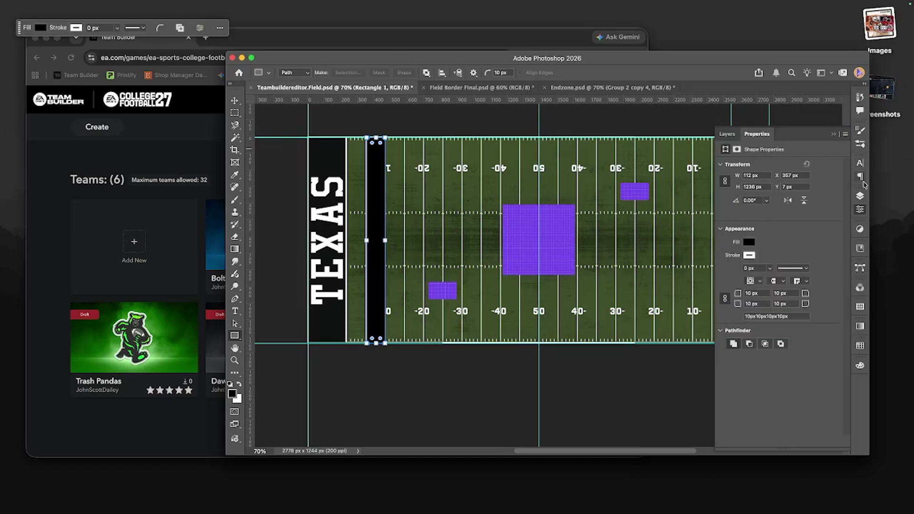
- Lower the rectangle's opacity to 8% and preview it with the Field Reference layer hidden, restoring that layer's visibility
click(860, 197)
click(838, 173)
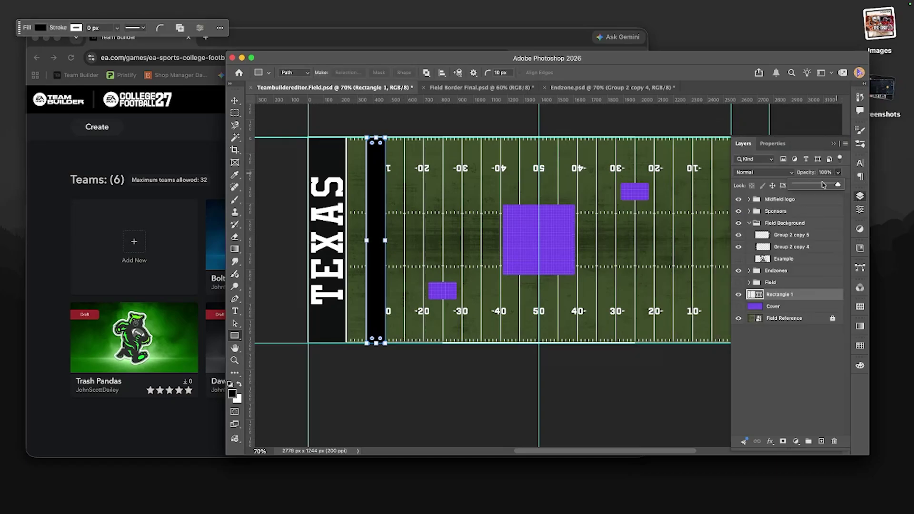
drag(824, 186, 795, 185)
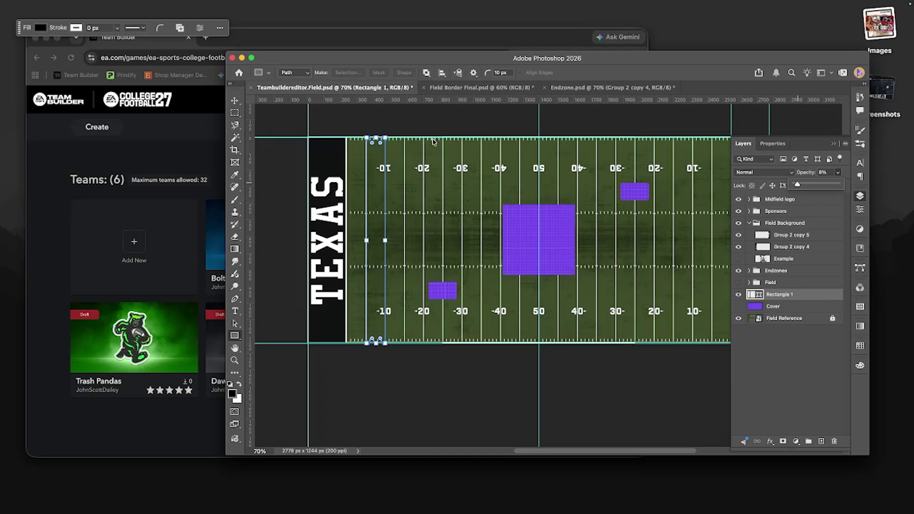
click(426, 127)
key(Return)
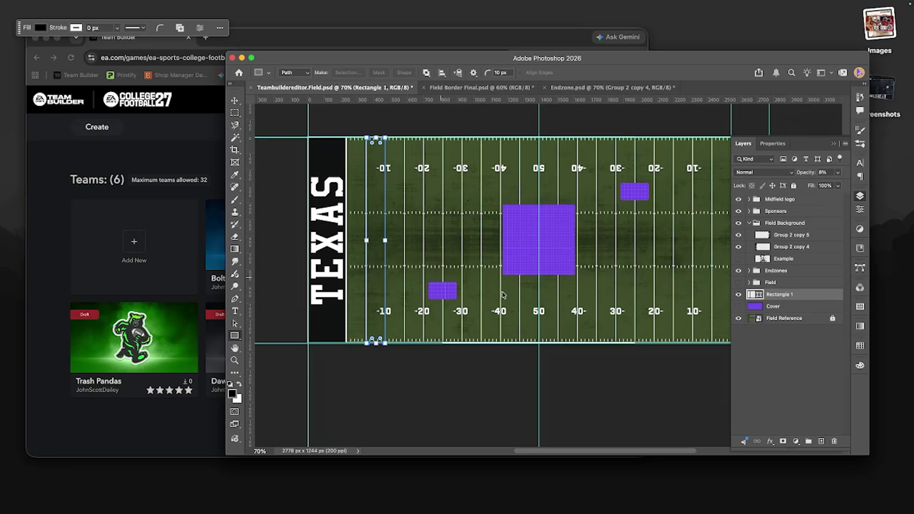
click(739, 318)
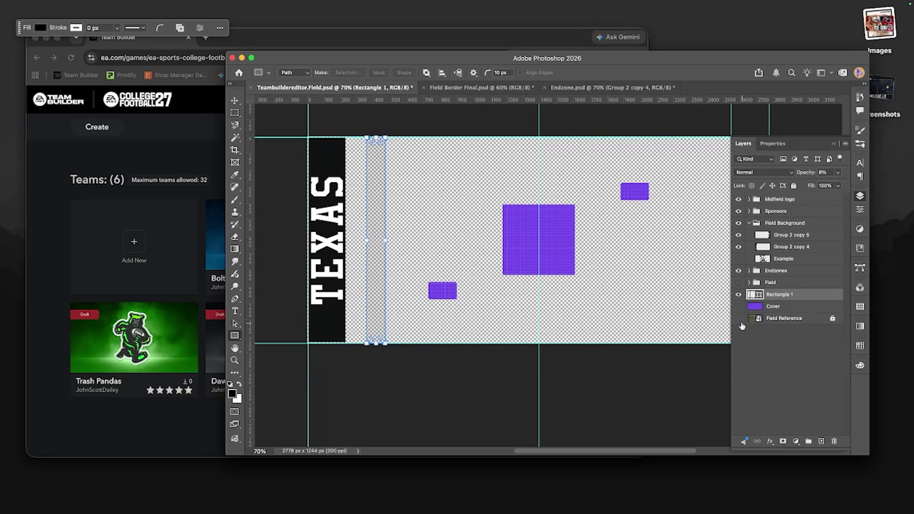
click(738, 318)
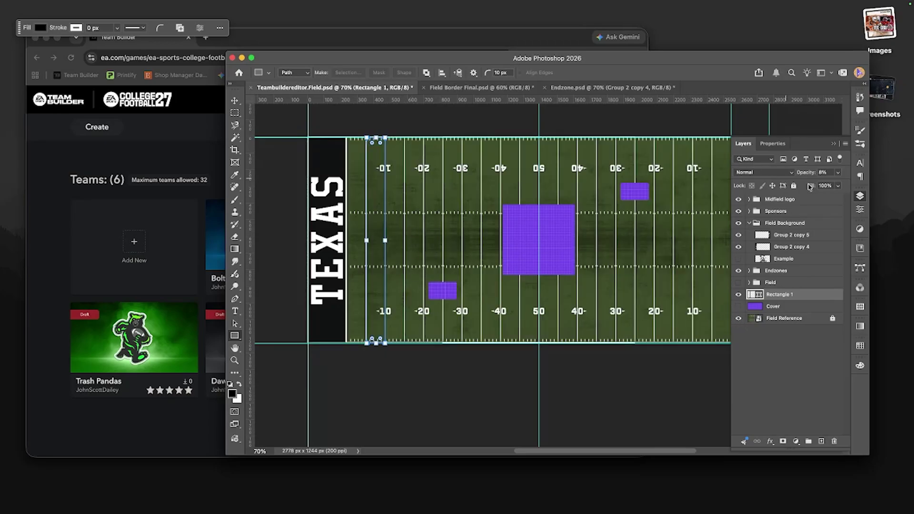
- Set the black rectangle's opacity to 25%
click(838, 172)
click(809, 186)
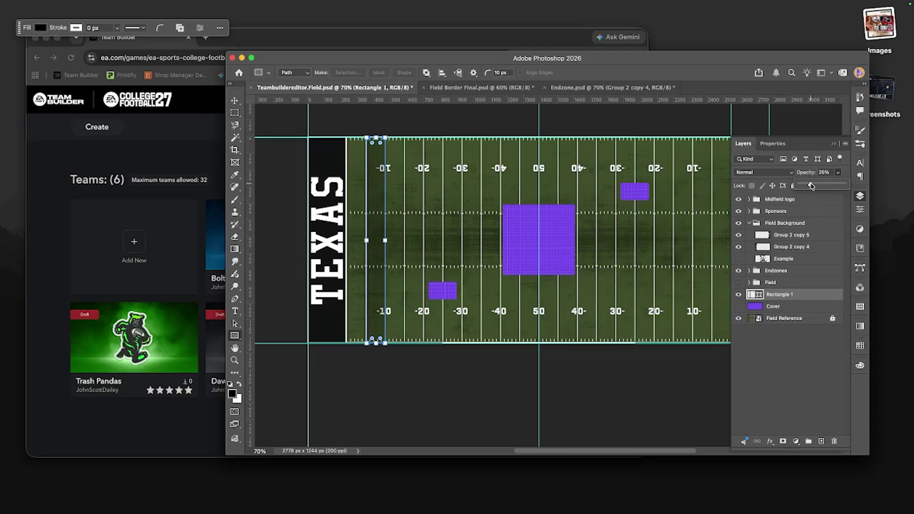
click(310, 214)
click(428, 292)
drag(428, 283, 456, 299)
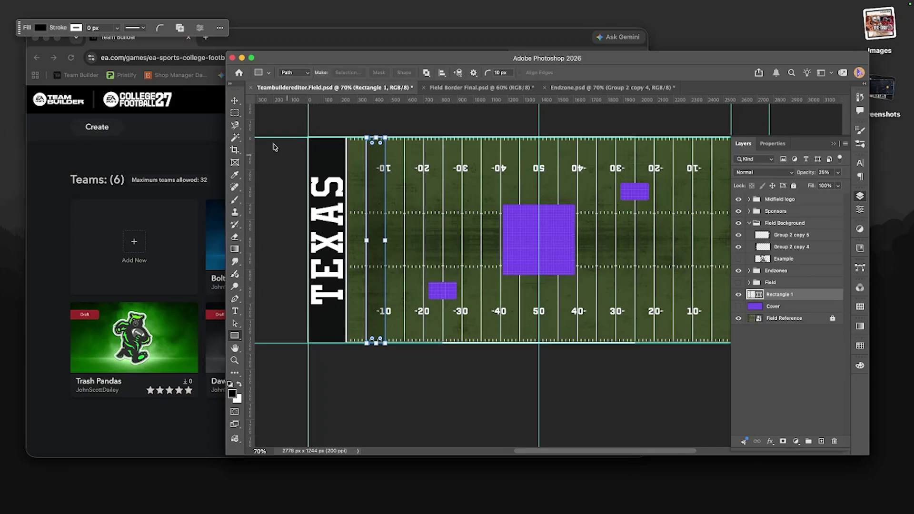
key(v)
click(257, 115)
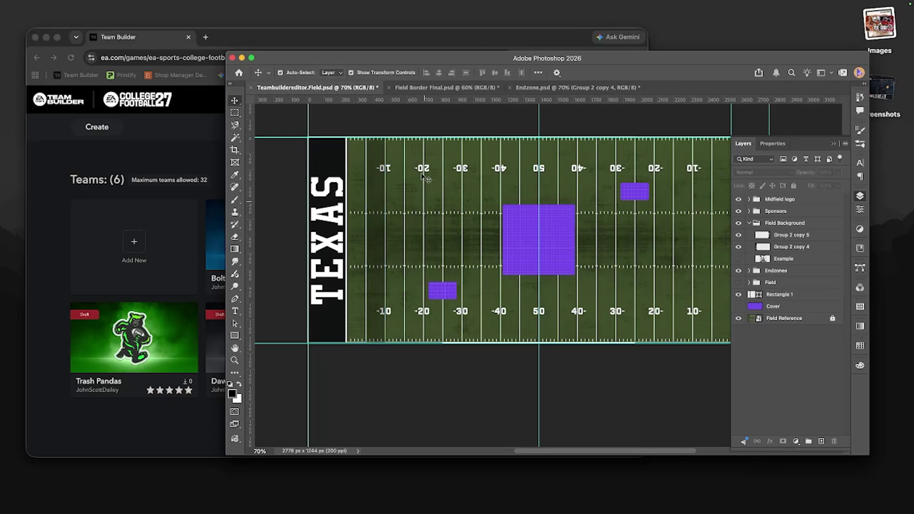
- Move the black strip between the 25- and 30-yard lines on the field's left half and delete it
click(380, 231)
drag(379, 232, 447, 226)
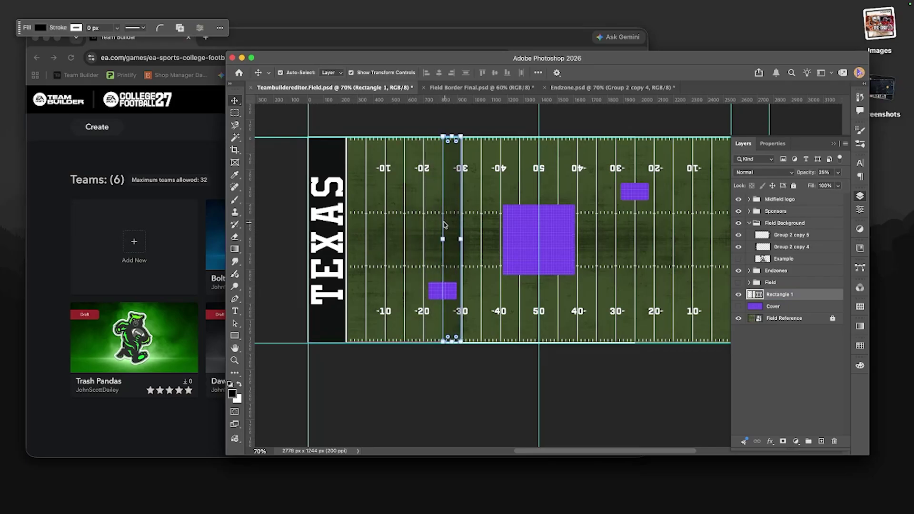
key(BackSpace)
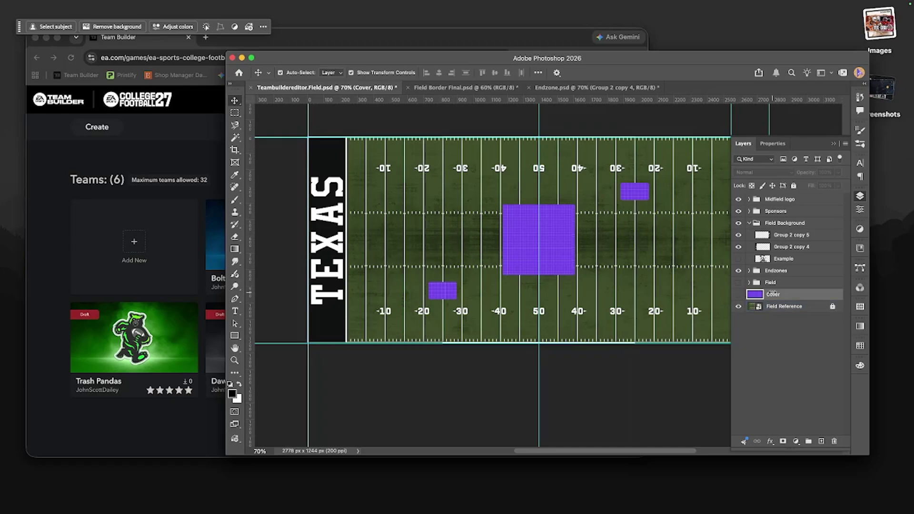
- Hide the Endzones group and preview the artwork with the Field Reference layer turned off and back on
click(769, 306)
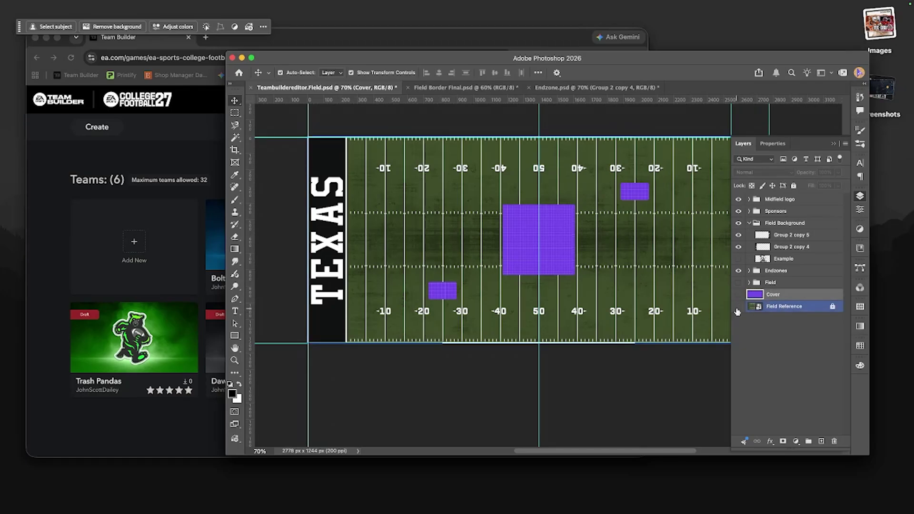
click(738, 307)
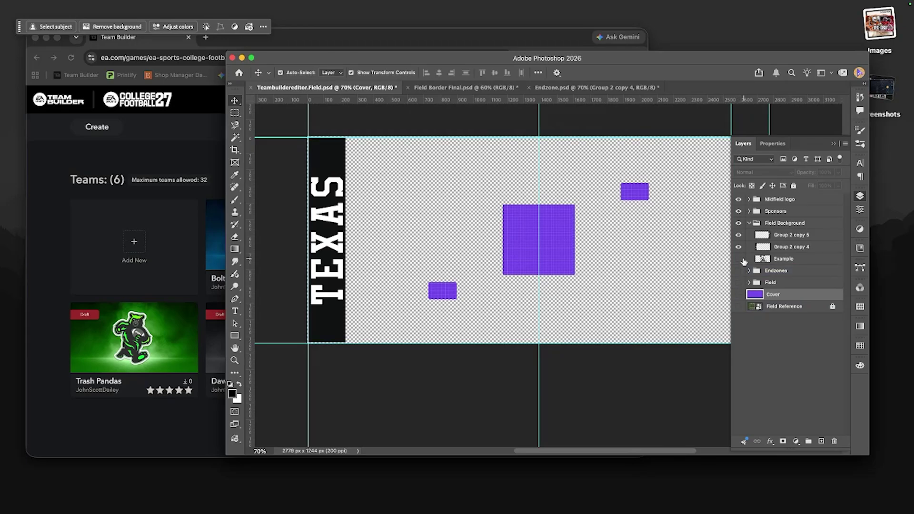
click(738, 307)
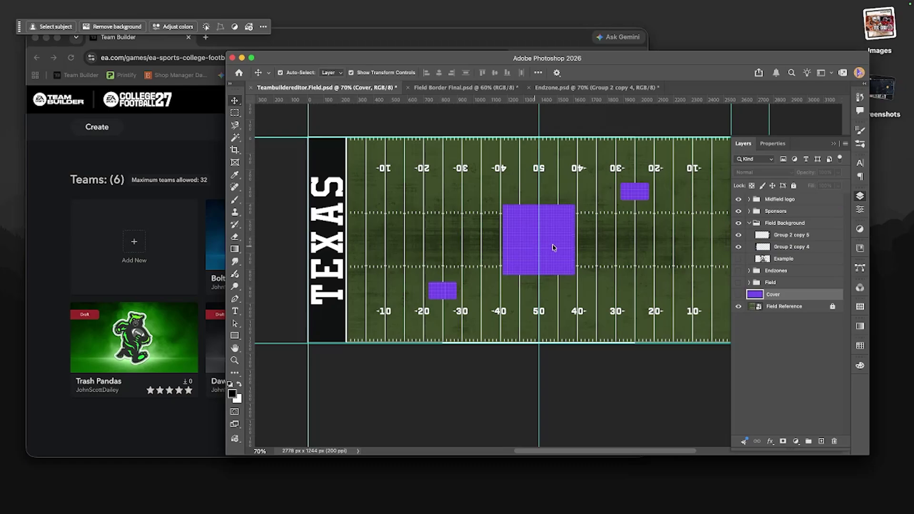
- Expand the Midfield logo group, check the Small Mid Field Logo Reference layer by toggling its visibility, and select that layer
click(750, 201)
click(748, 199)
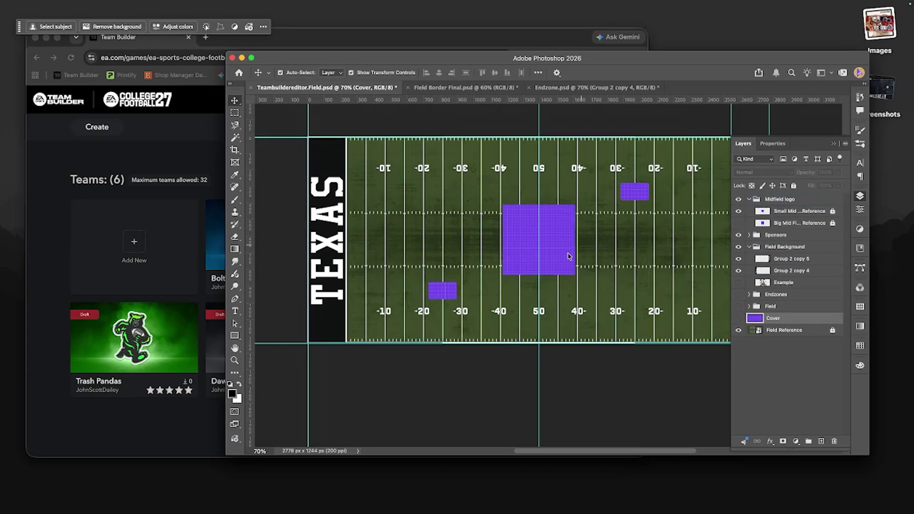
click(543, 248)
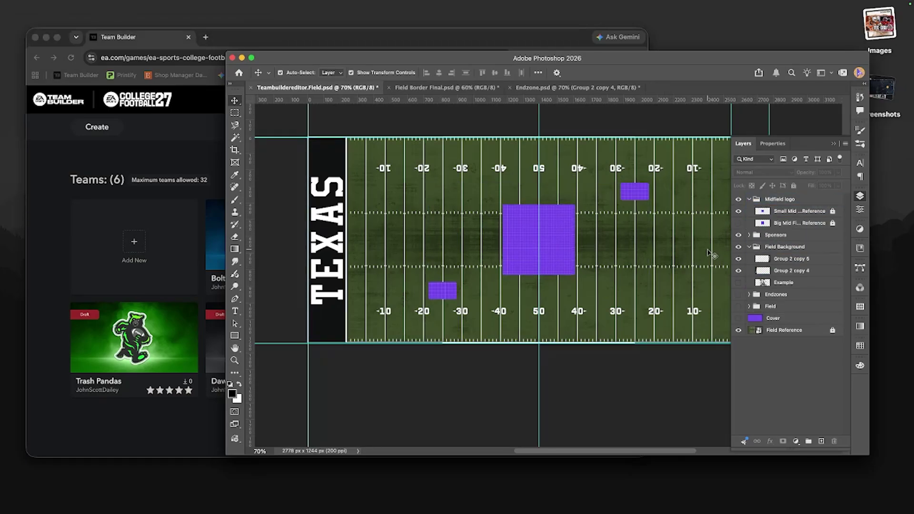
click(746, 211)
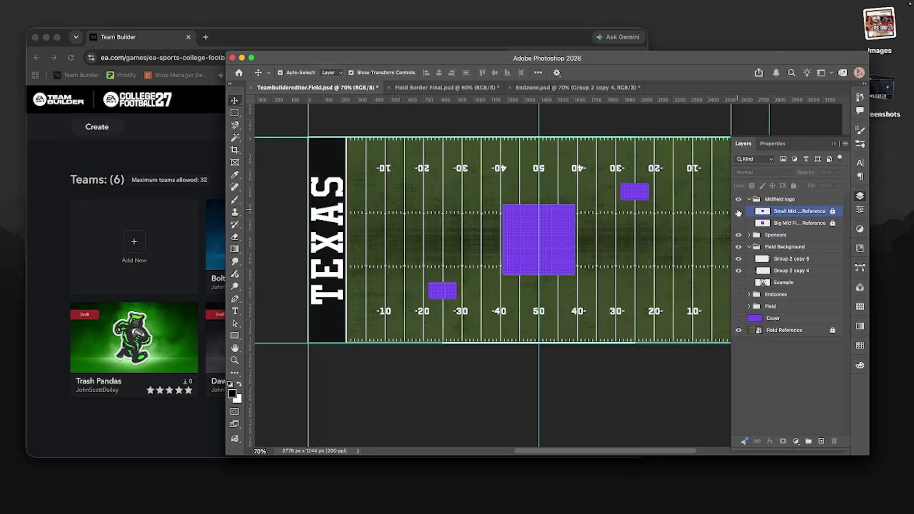
click(738, 211)
click(739, 211)
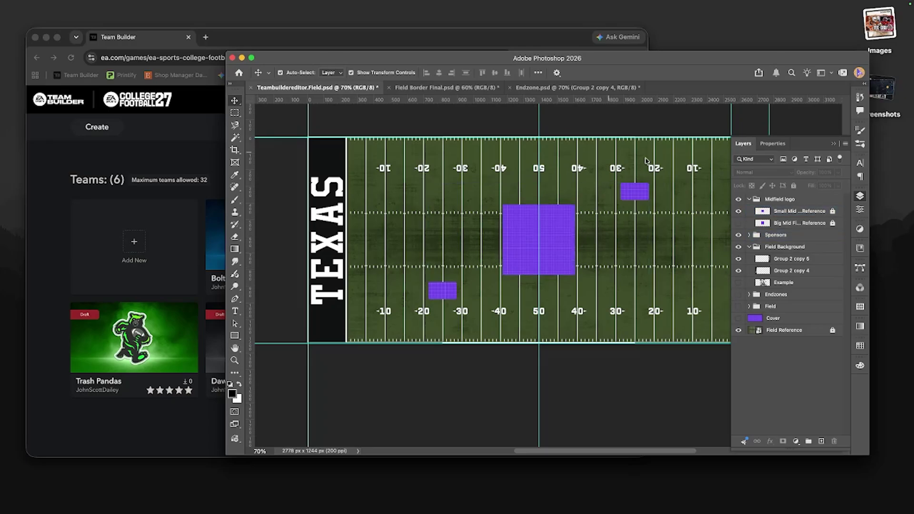
click(507, 214)
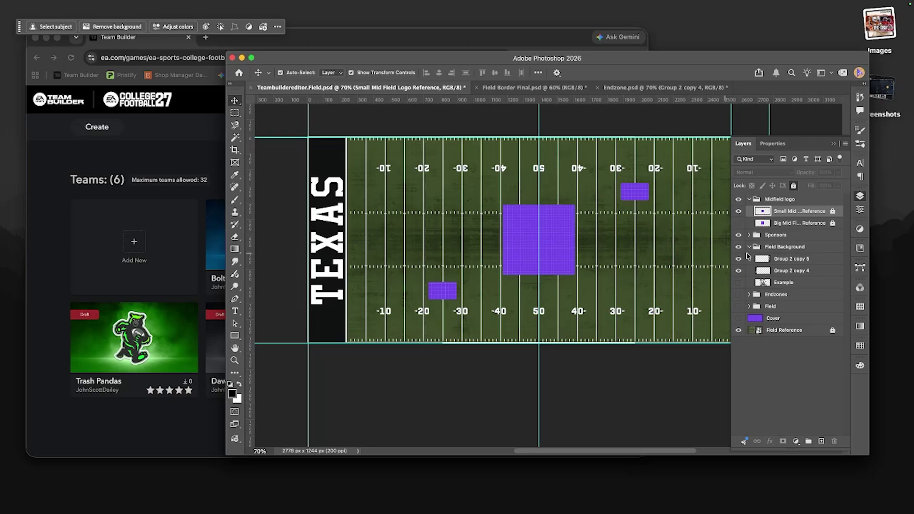
- Place the embedded image dog273dlogo.png from the Dallas Bulldogs logo folder at midfield
mouse_move(150, 8)
click(89, 7)
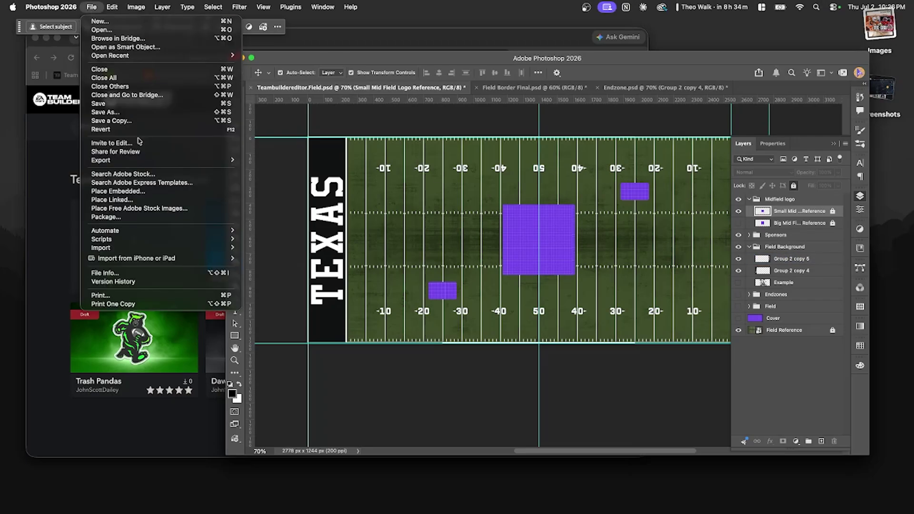
click(112, 192)
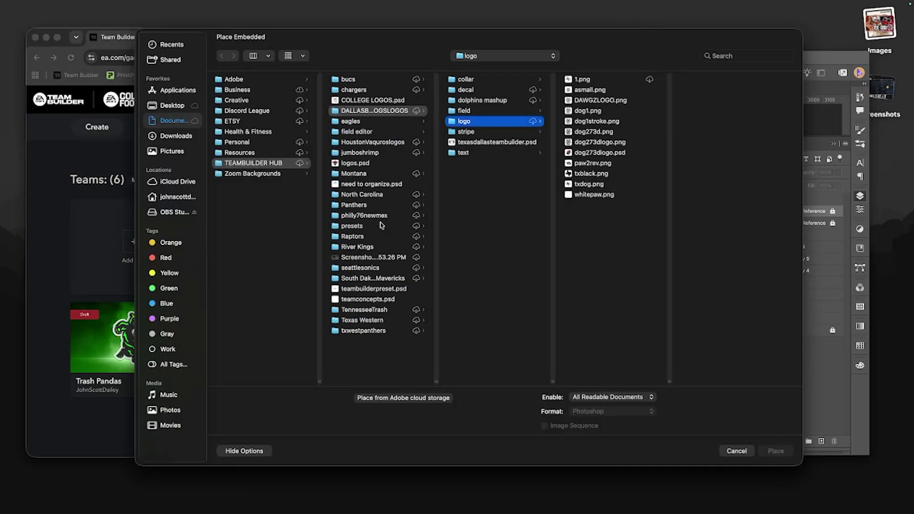
click(581, 142)
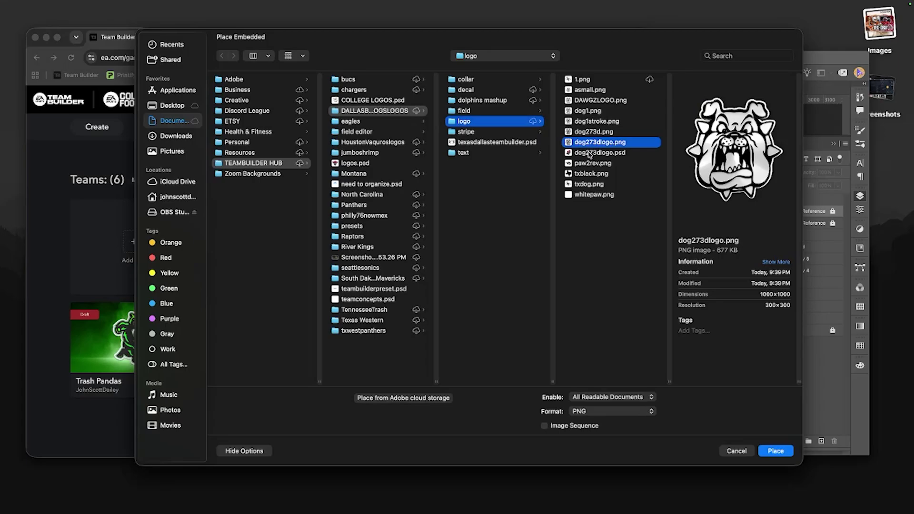
click(776, 450)
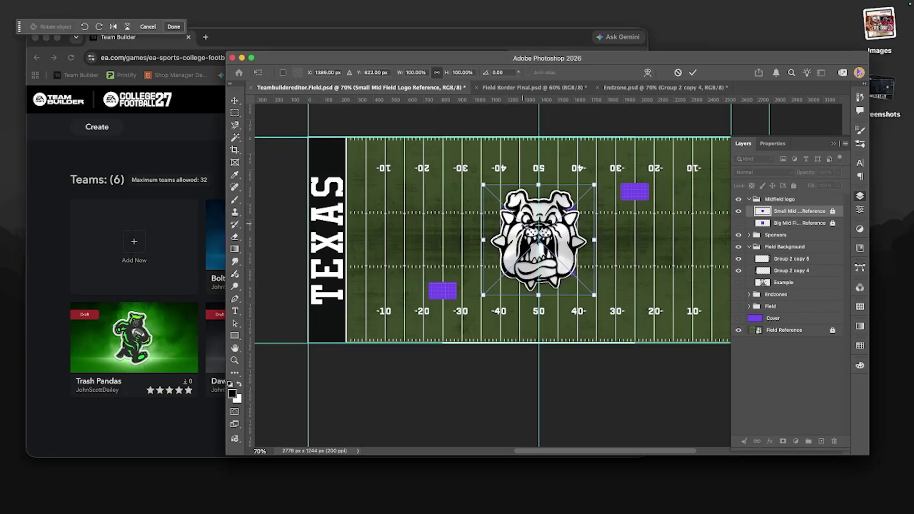
- Scale the bulldog logo down to fit inside the purple midfield square and hide the Small Mid Field Logo Reference layer
drag(484, 184, 550, 218)
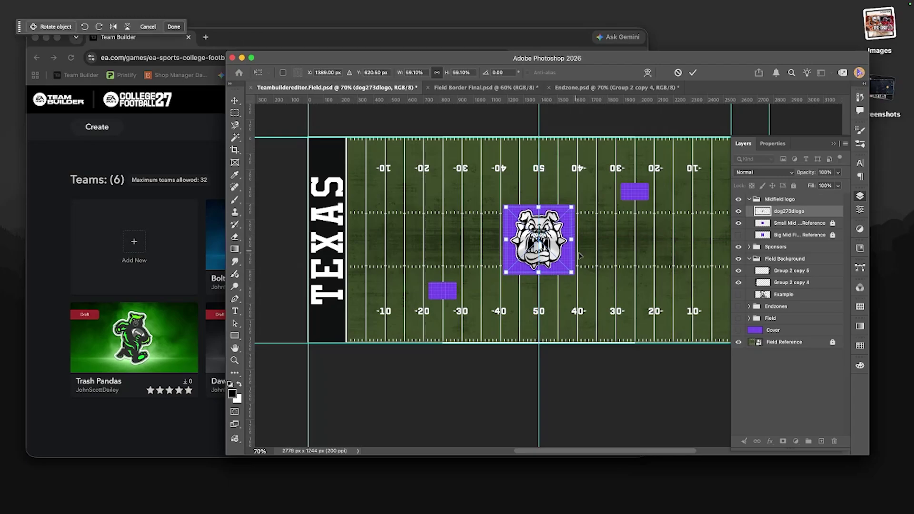
key(Return)
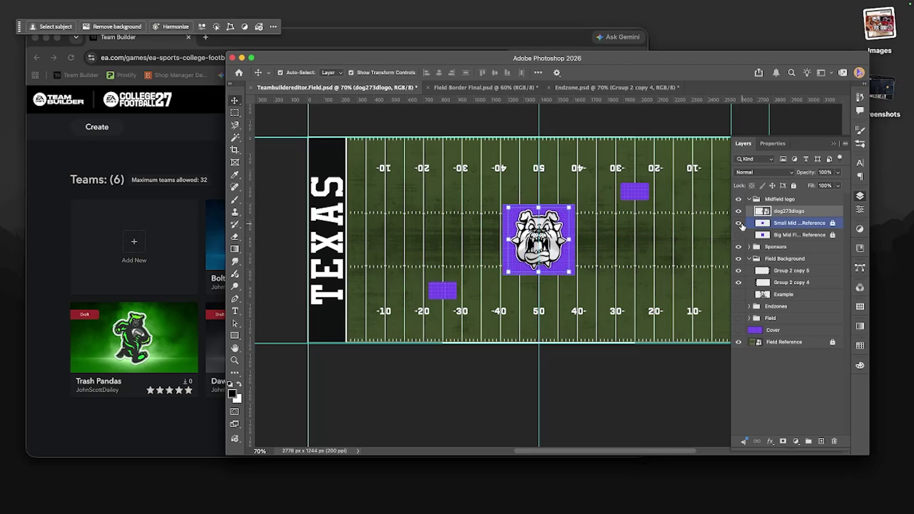
click(739, 223)
click(326, 190)
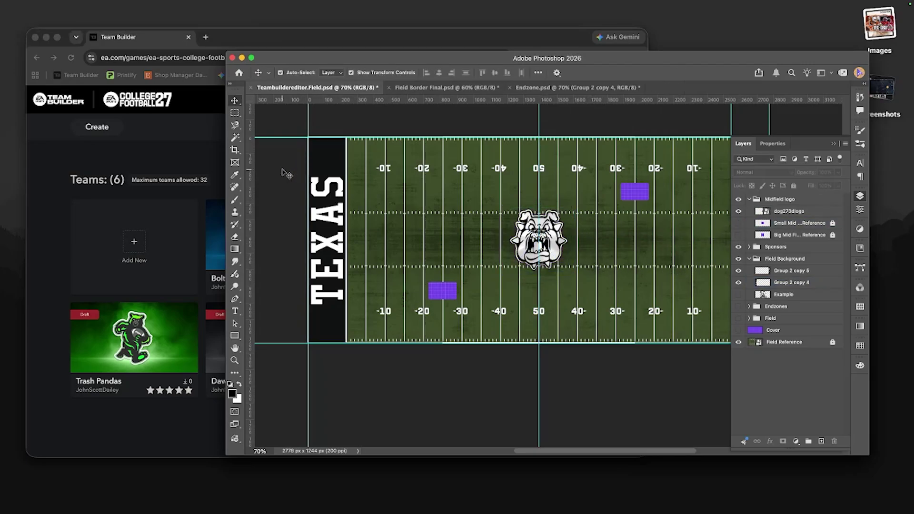
- Hide the left end zone's TEXAS layer, Group 2 copy 4, and check the right end zone with the layers list out of the way
click(339, 237)
click(738, 282)
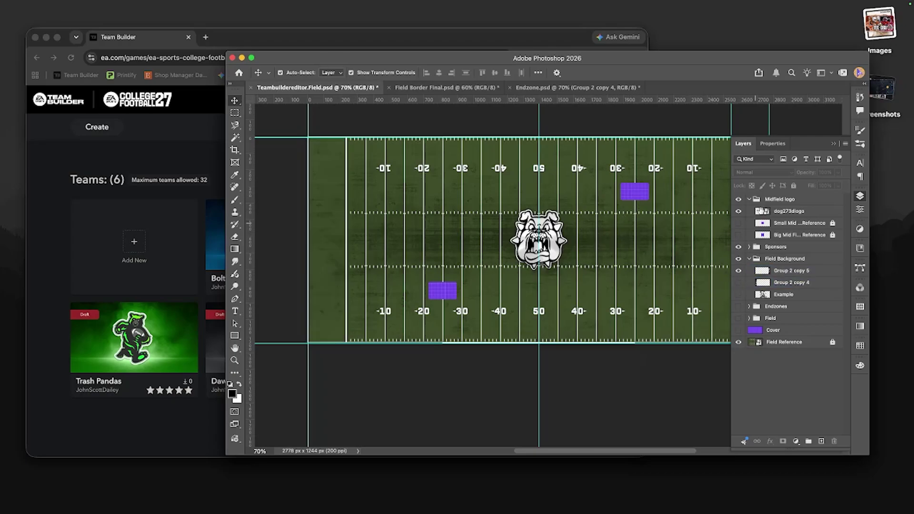
click(834, 143)
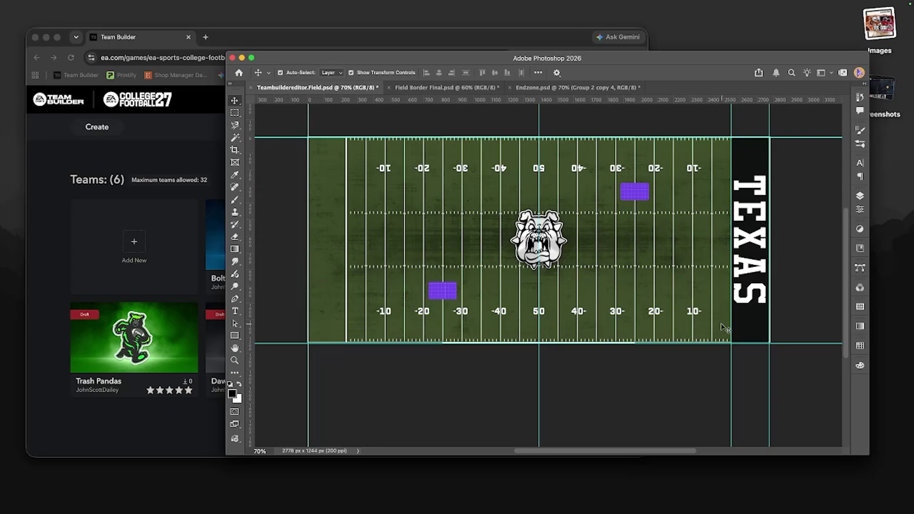
click(860, 196)
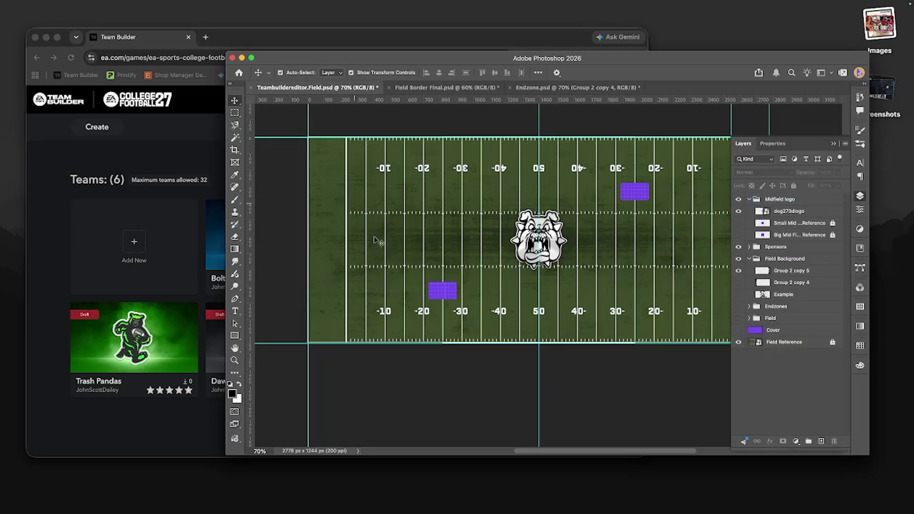
- Switch to Team Builder in Chrome, open the Dawgz team for editing, and go to its Stadium & Field section
mouse_move(500, 511)
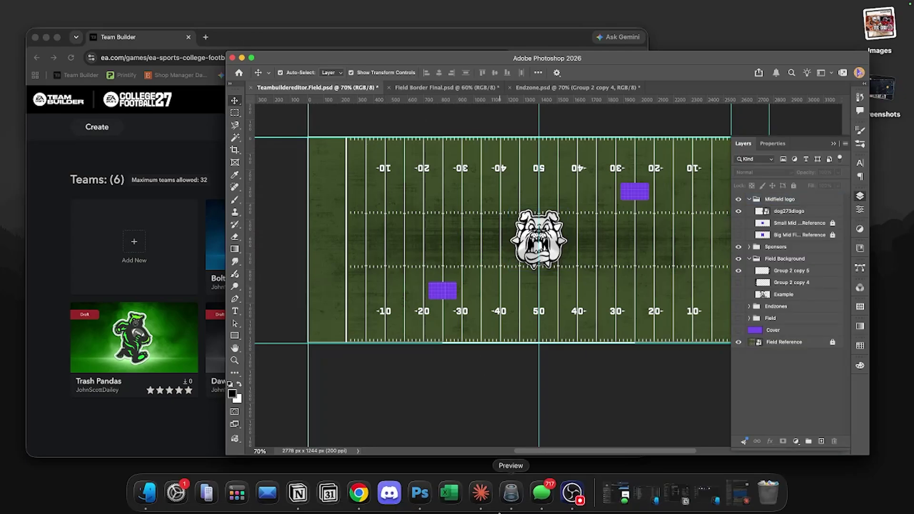
click(360, 495)
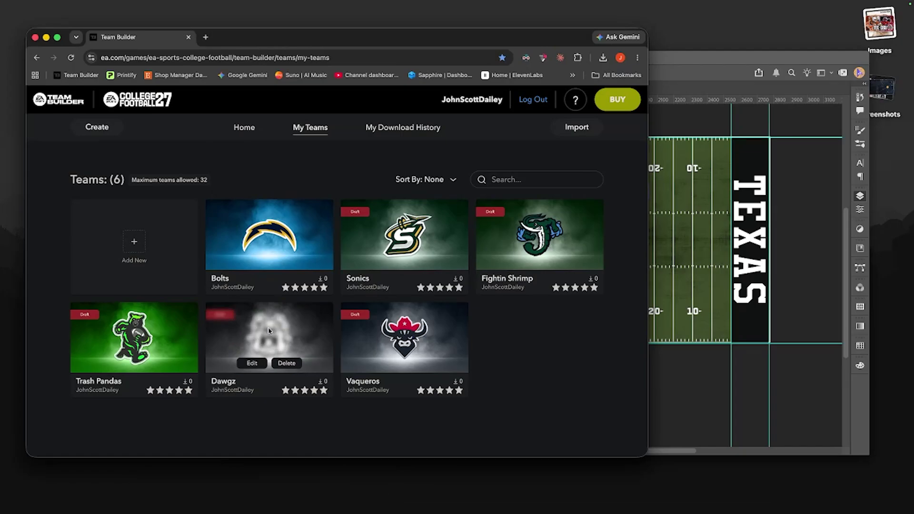
click(249, 366)
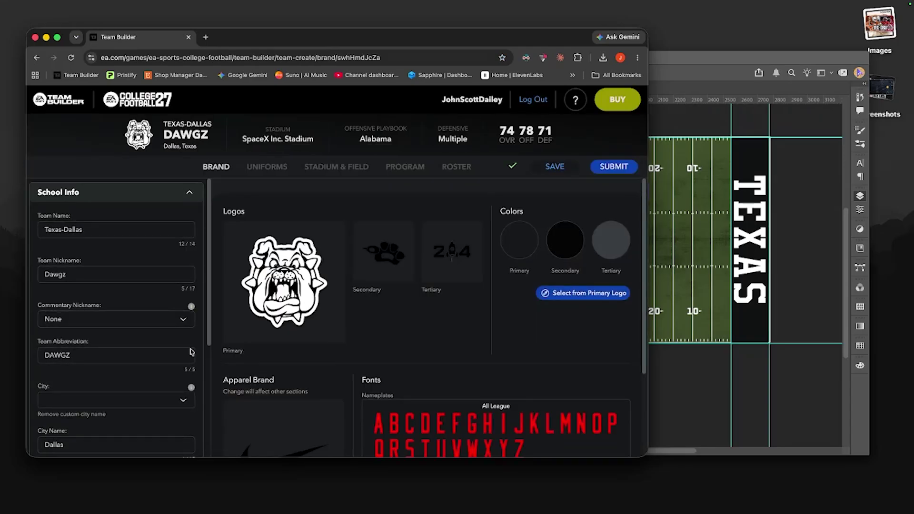
click(337, 170)
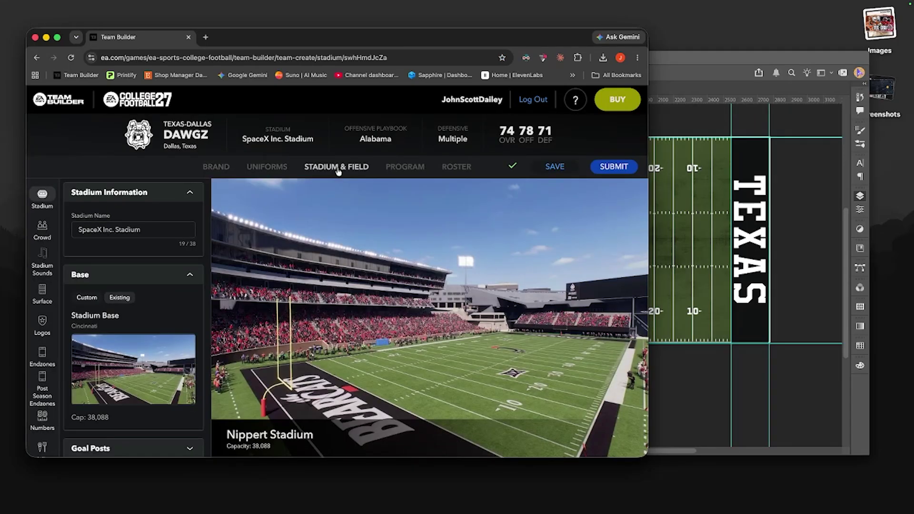
- Look through the stadium's Surface and Stadium Sounds settings, and expand the Custom Layers list in the Logos settings
click(40, 294)
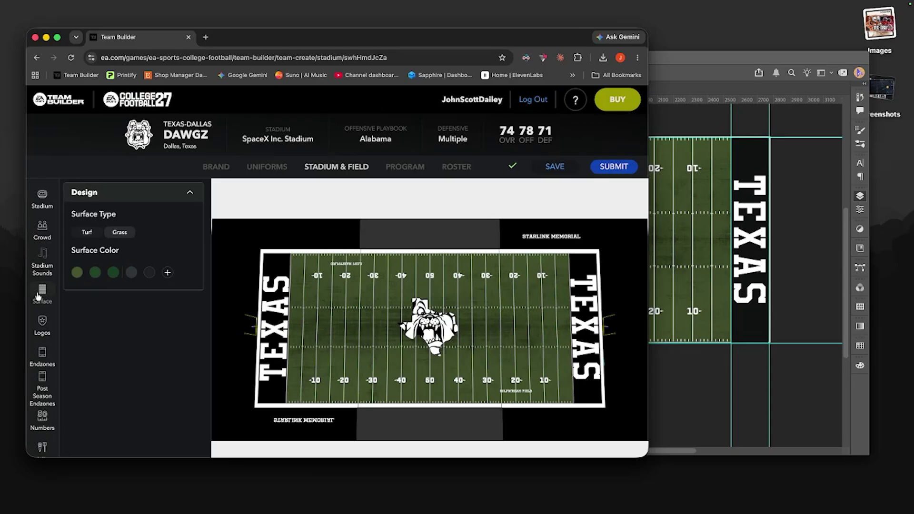
click(41, 201)
click(45, 271)
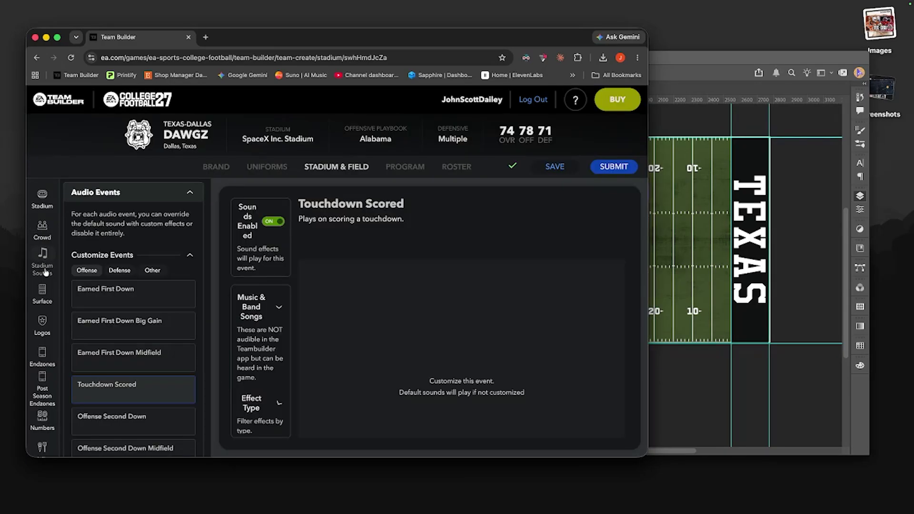
click(45, 296)
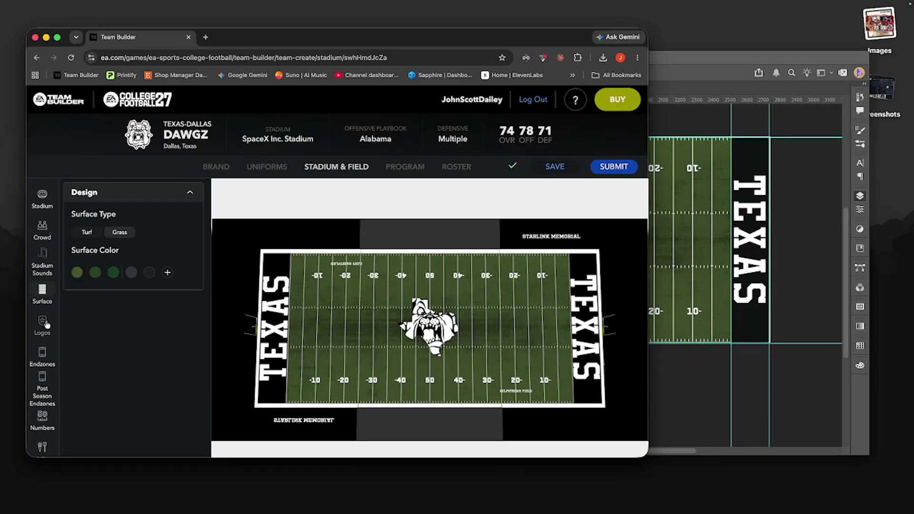
click(44, 333)
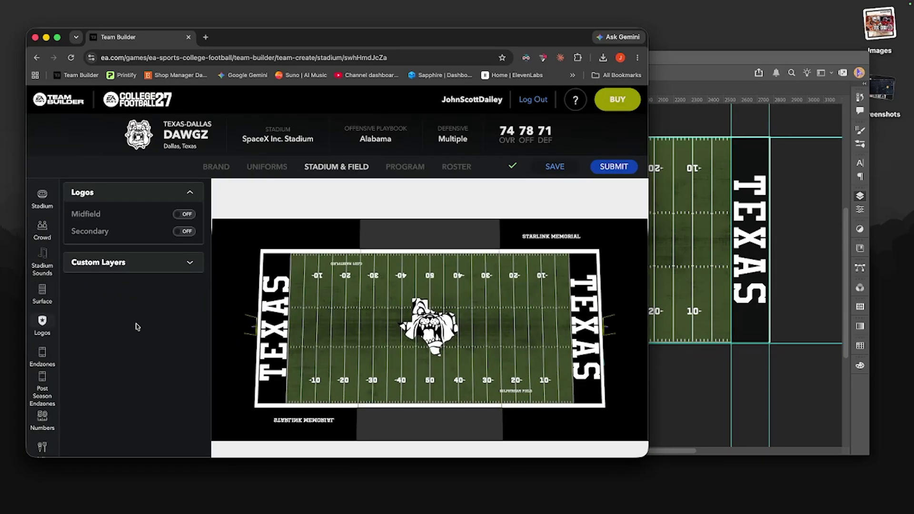
click(143, 266)
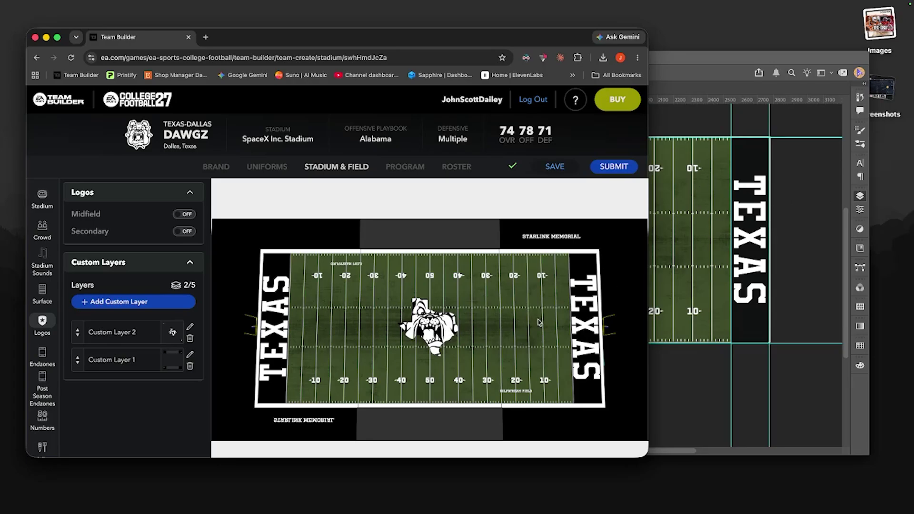
- Try a custom layer using the uploaded TEXAS and bulldog field graphic, scaled to Y 0.548 and X 1.215, and cancel it
click(129, 302)
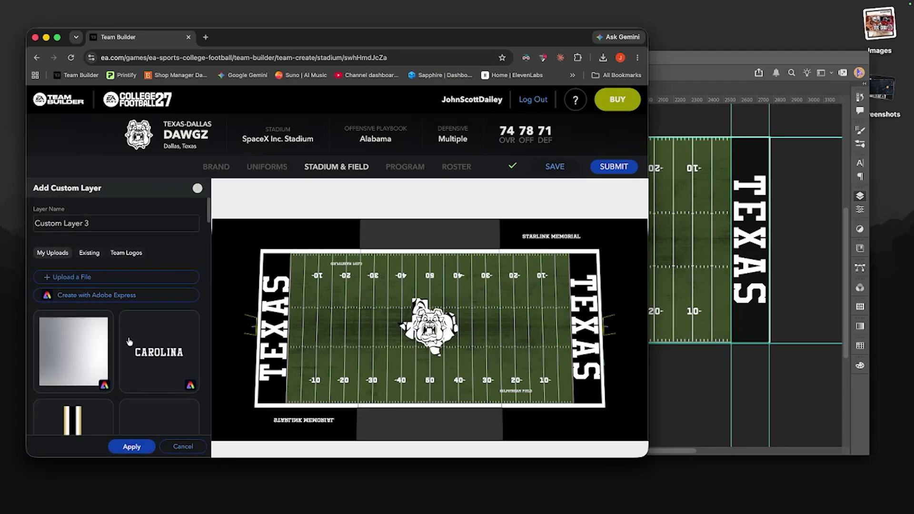
scroll(128, 341, down, 15)
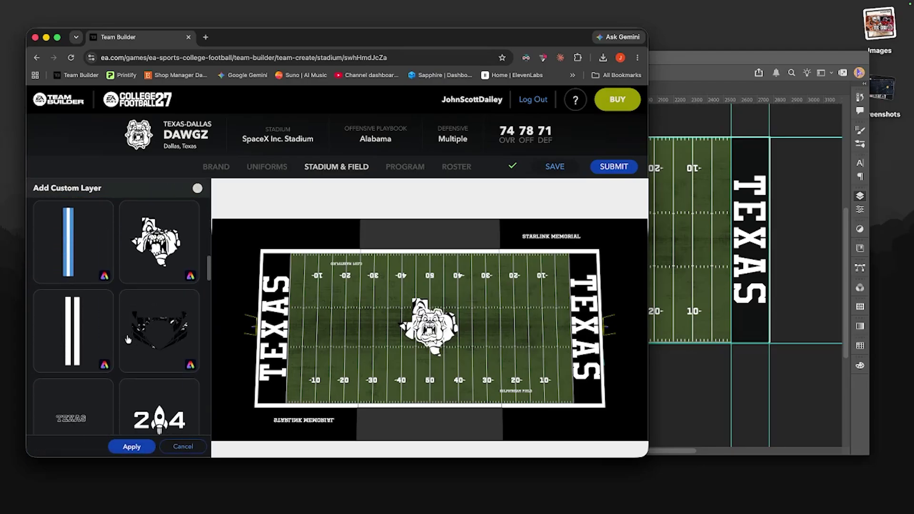
scroll(127, 339, down, 5)
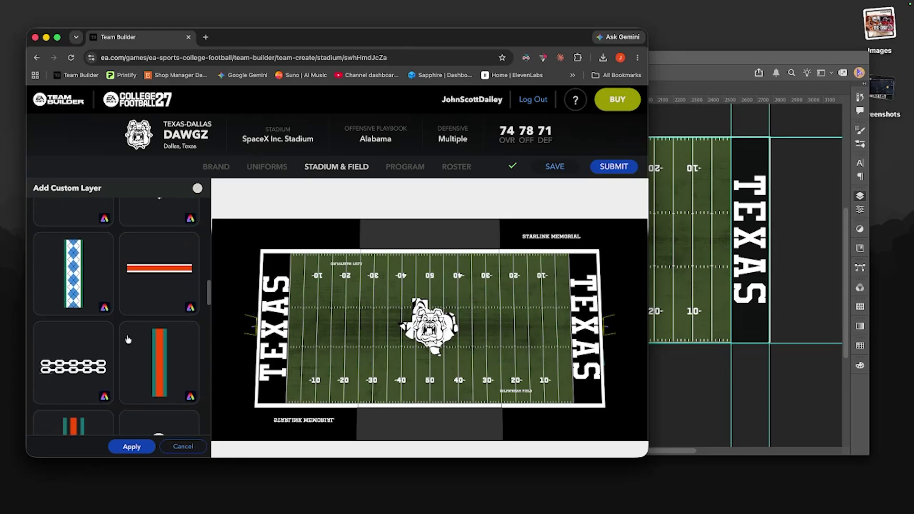
scroll(128, 333, down, 10)
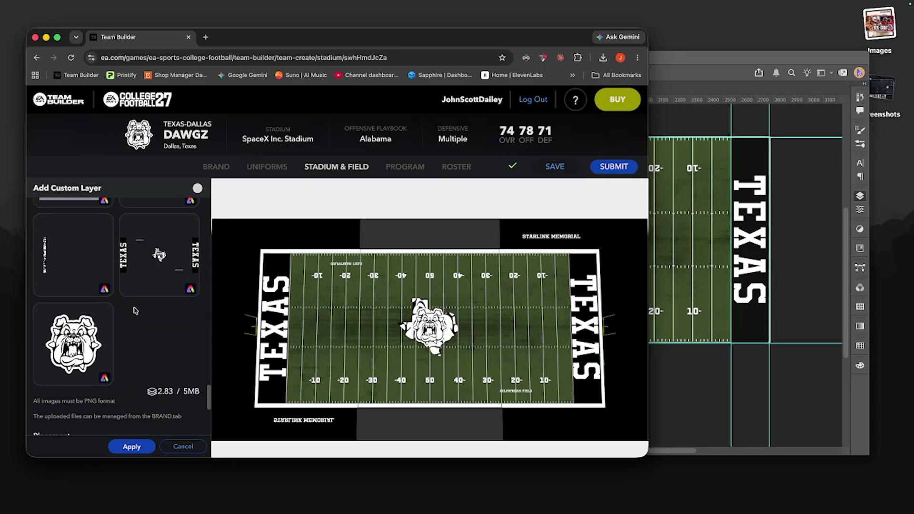
click(160, 255)
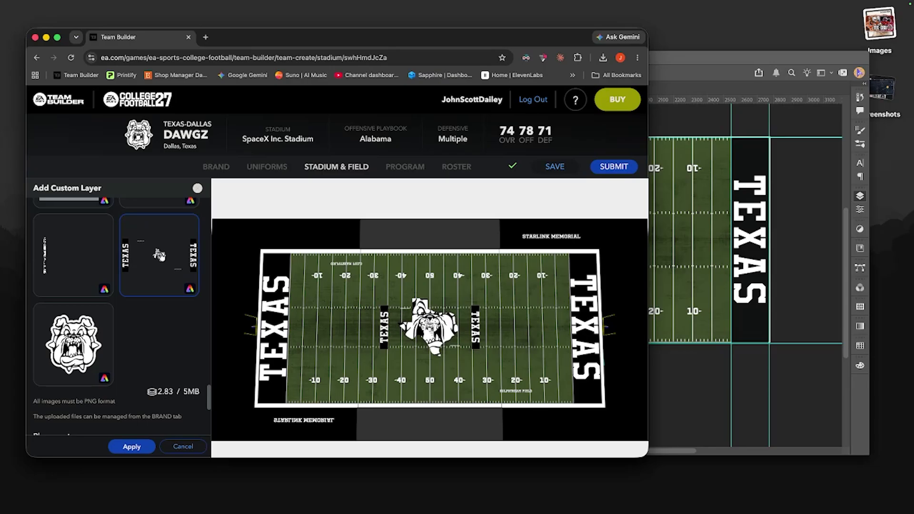
click(138, 447)
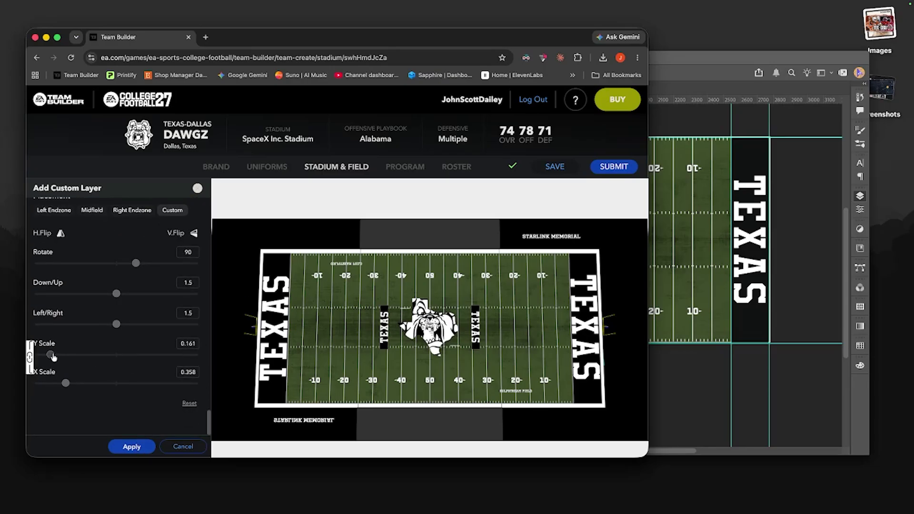
drag(51, 357, 81, 357)
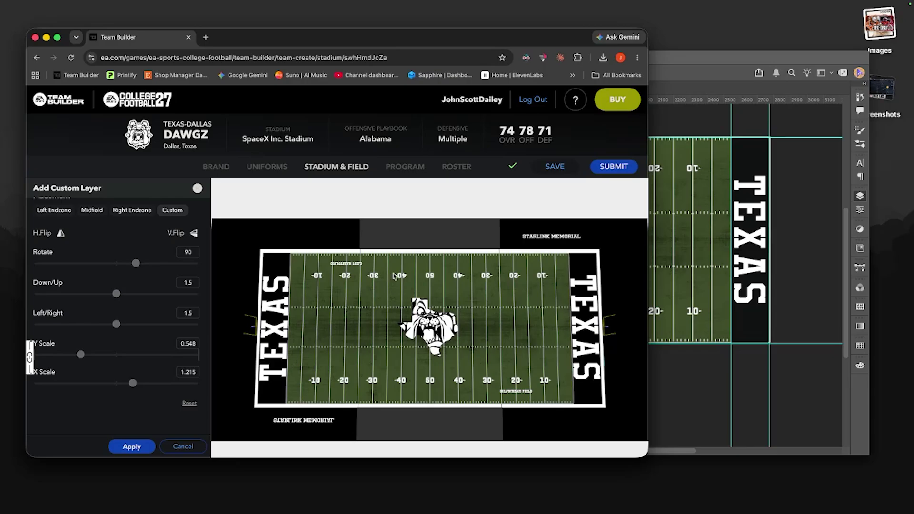
click(187, 446)
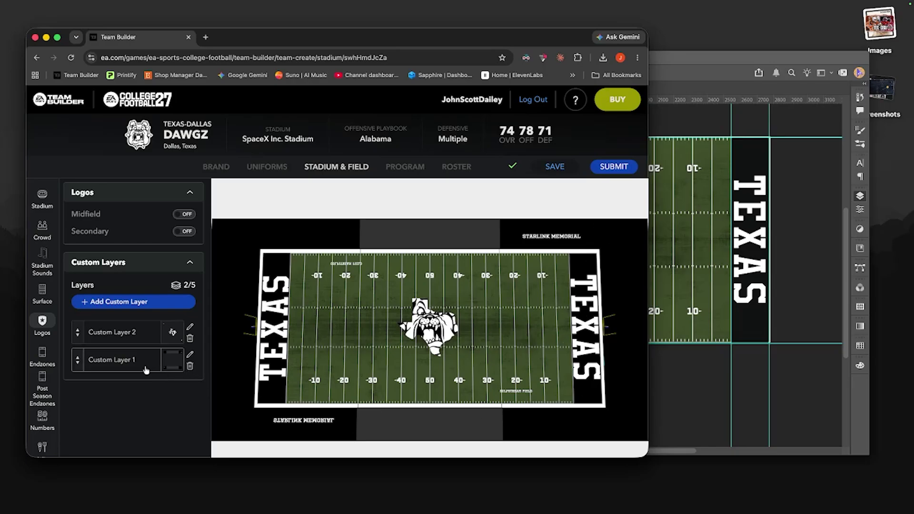
- Switch to the Field Border Final.psd document in Photoshop and select the Cover layer in the Field group
click(675, 382)
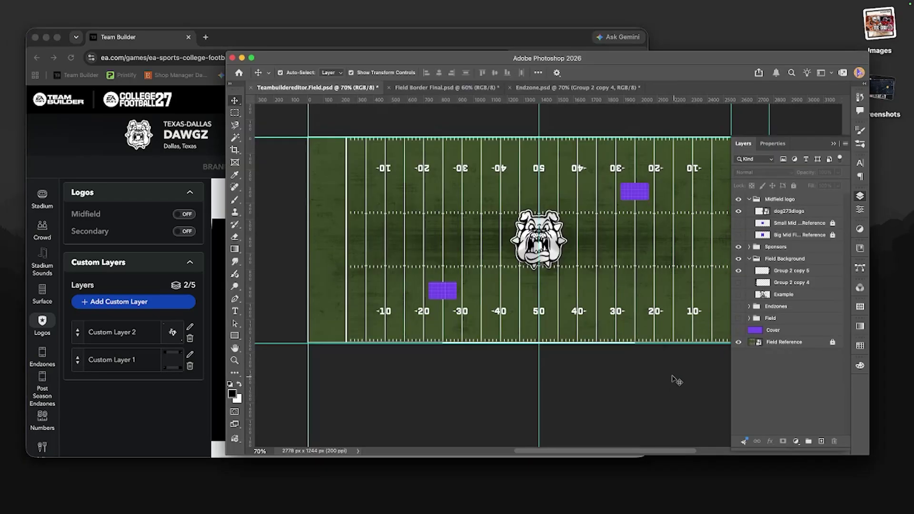
click(417, 88)
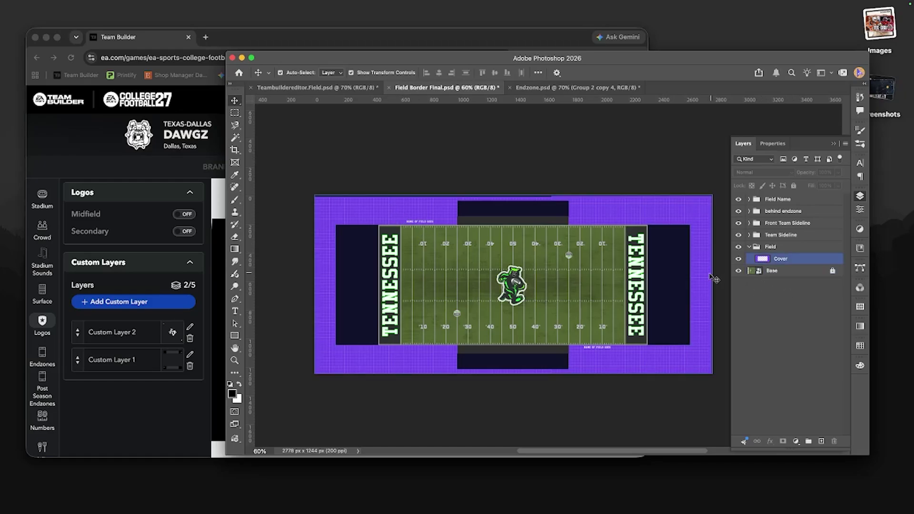
click(760, 251)
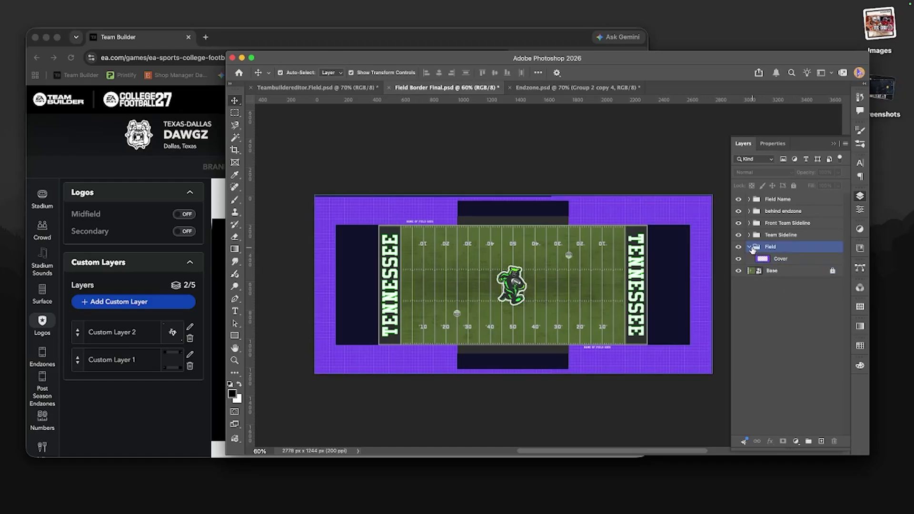
click(704, 355)
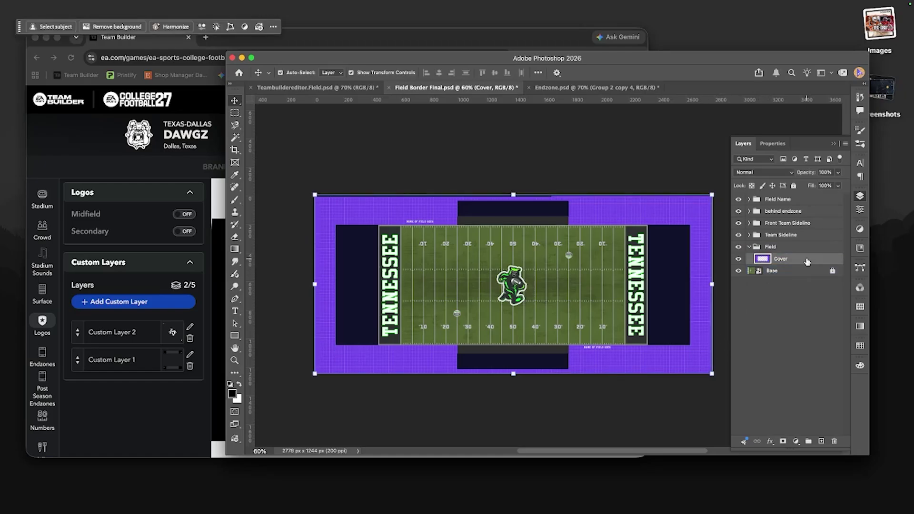
right_click(762, 260)
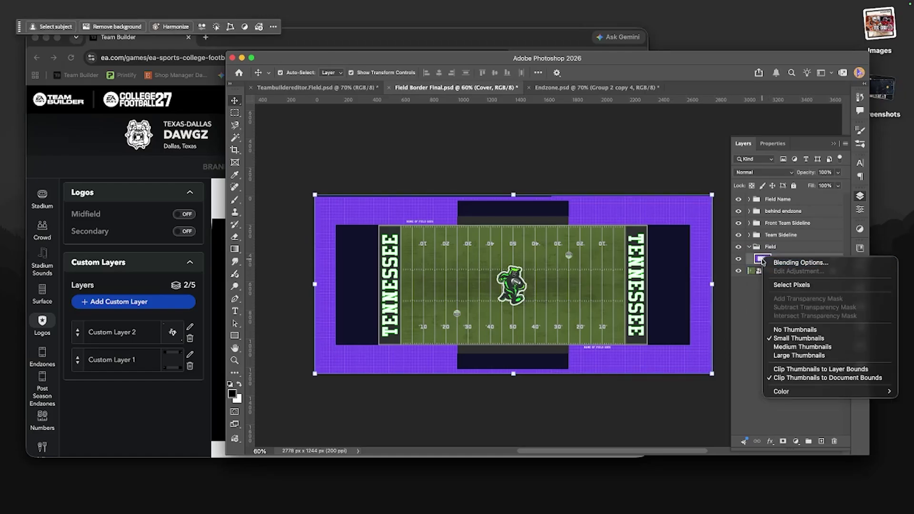
key(Escape)
- Hide the Field group with the purple cover and expand the Team Sideline group
click(748, 235)
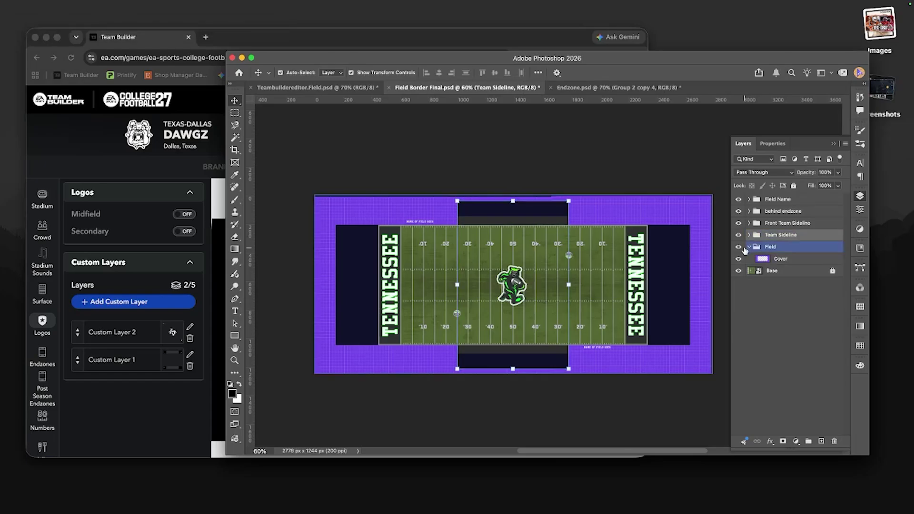
click(738, 246)
click(749, 235)
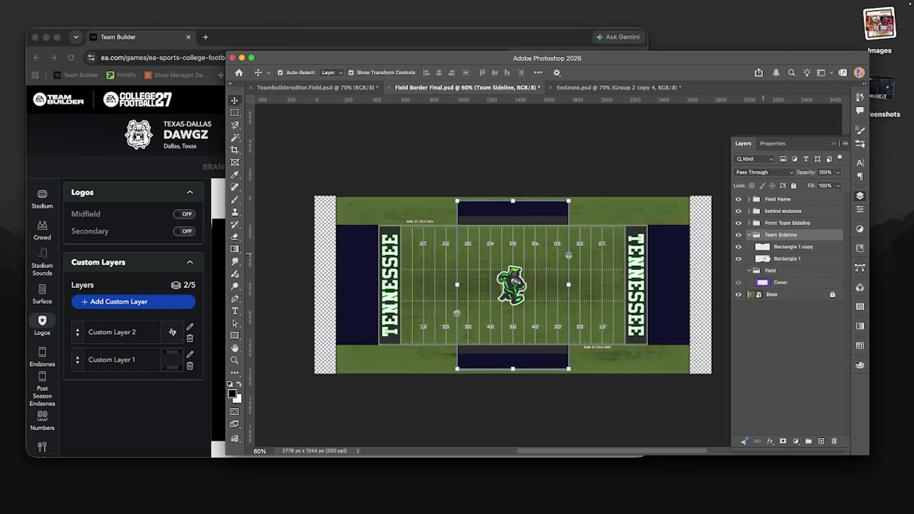
- Add a new layer above Rectangle 1 copy in the Team Sideline group and clip it to that rectangle
click(785, 247)
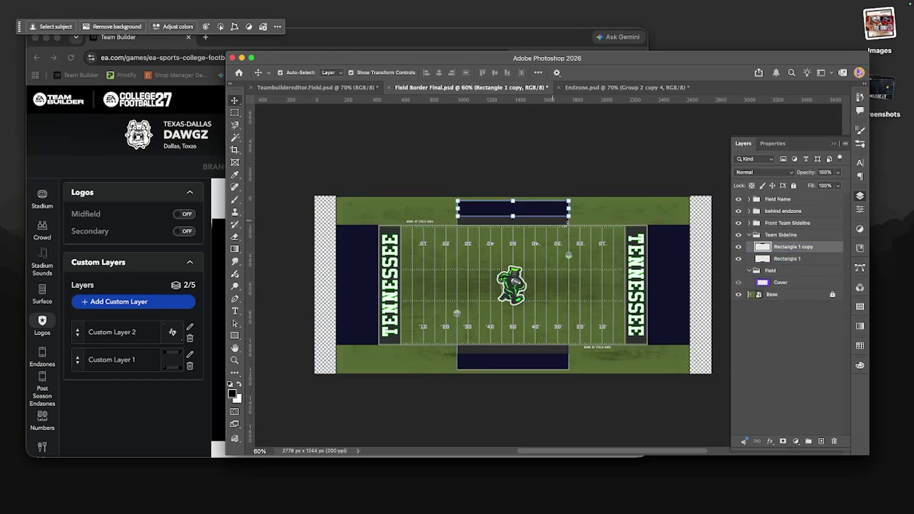
click(821, 441)
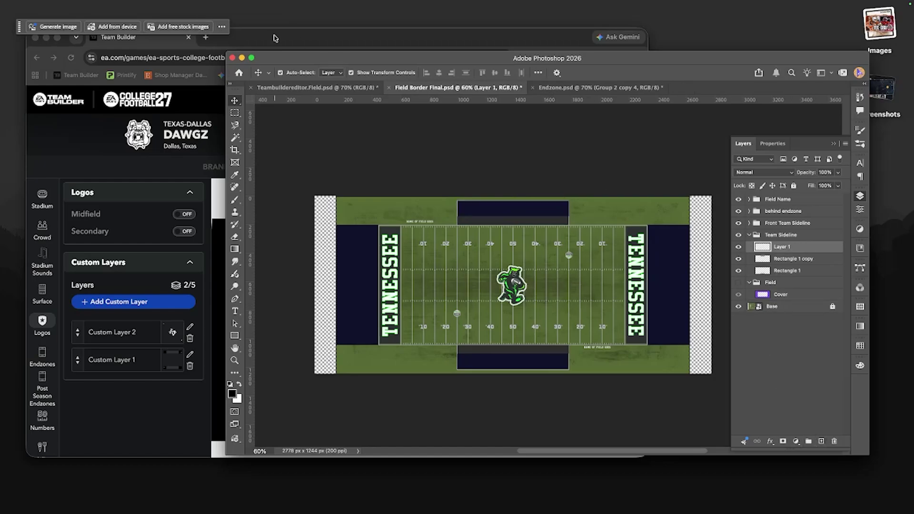
mouse_move(209, 3)
click(162, 8)
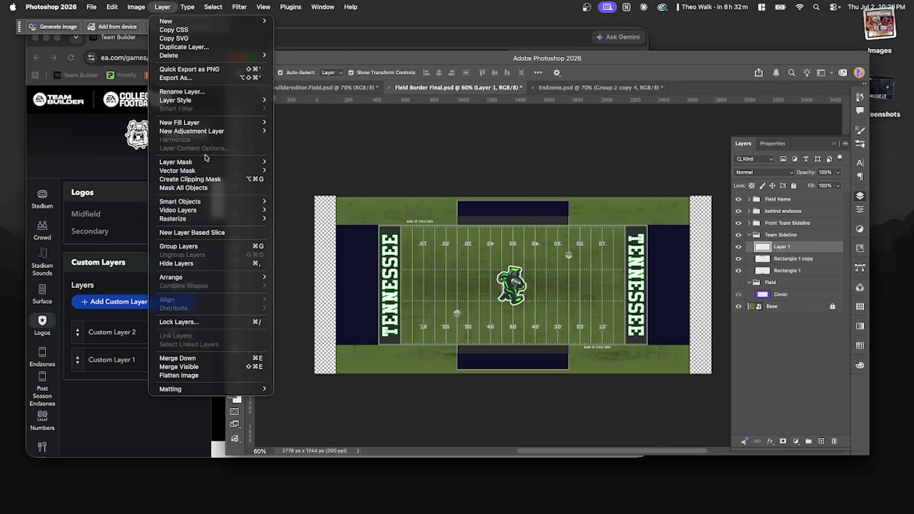
click(203, 179)
click(497, 213)
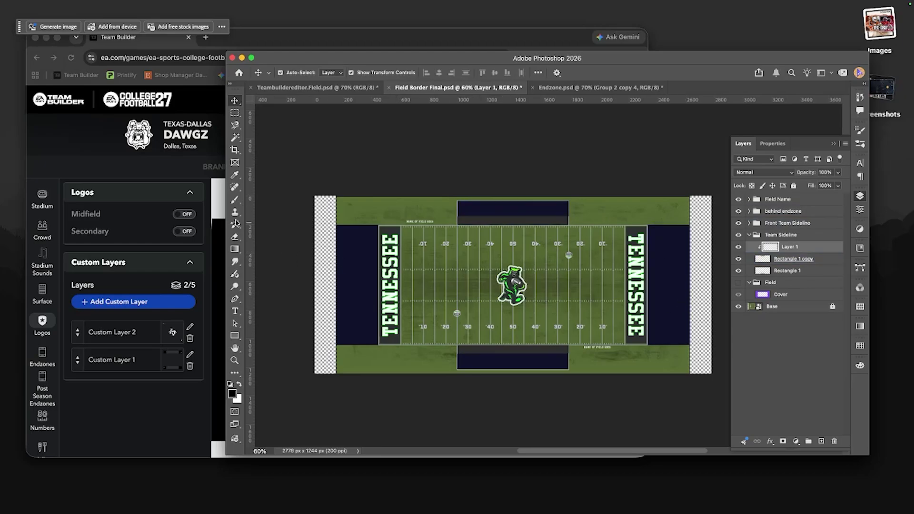
- Paint the upper team sideline box black (000000) with the Brush tool on the clipped layer
click(235, 200)
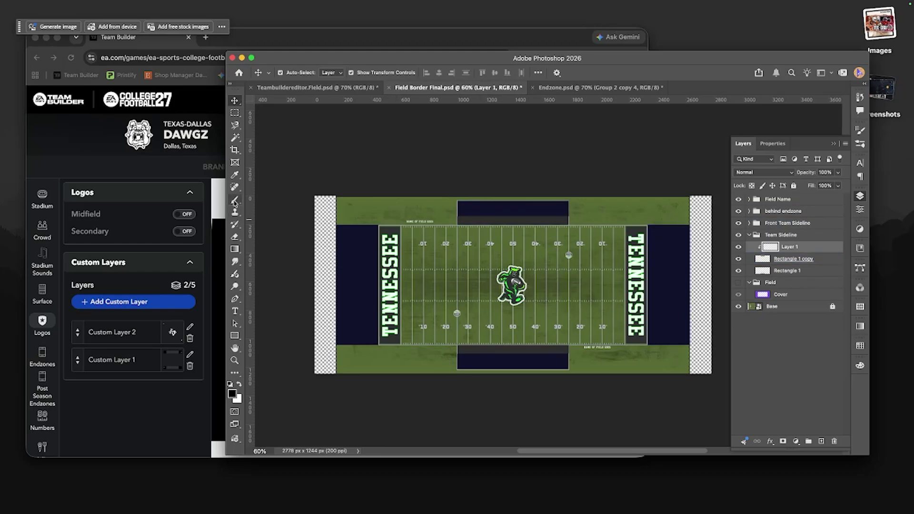
click(232, 393)
click(636, 262)
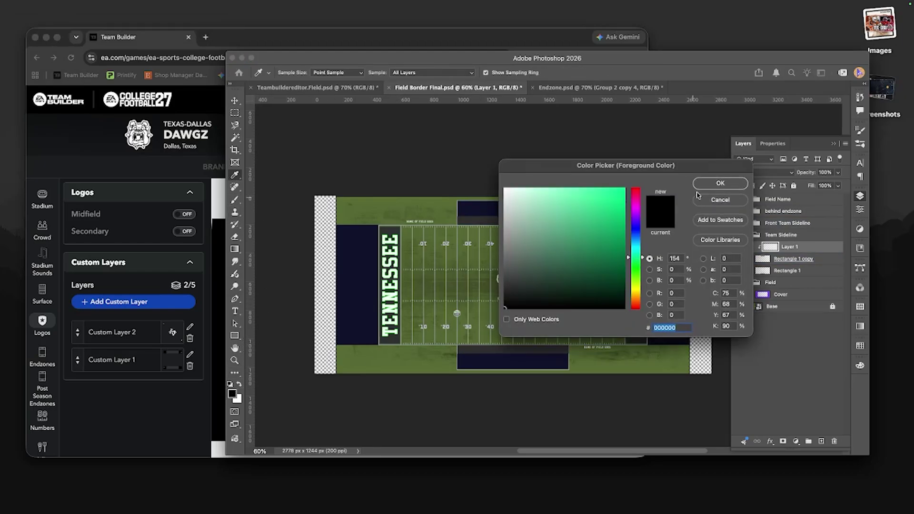
click(720, 183)
drag(521, 214, 523, 203)
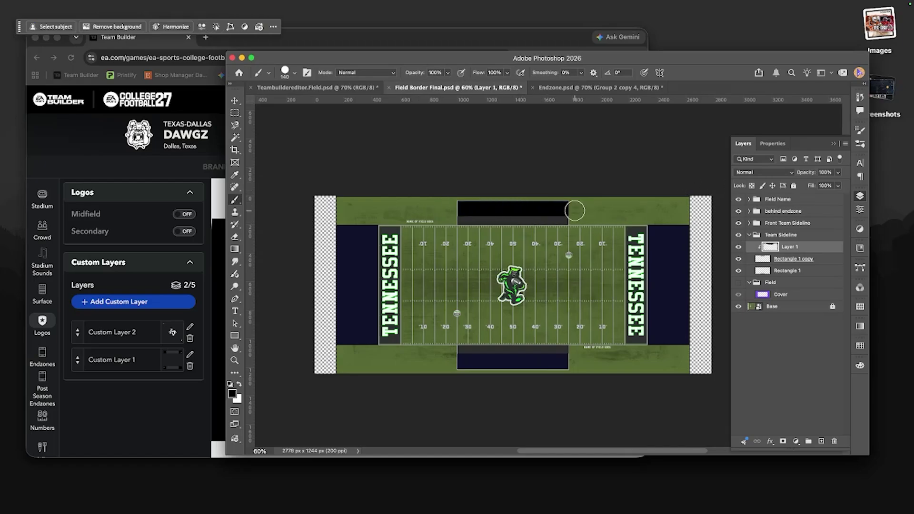
- Set the foreground color to blue and paint over the upper team sideline box on the clipped layer
click(232, 394)
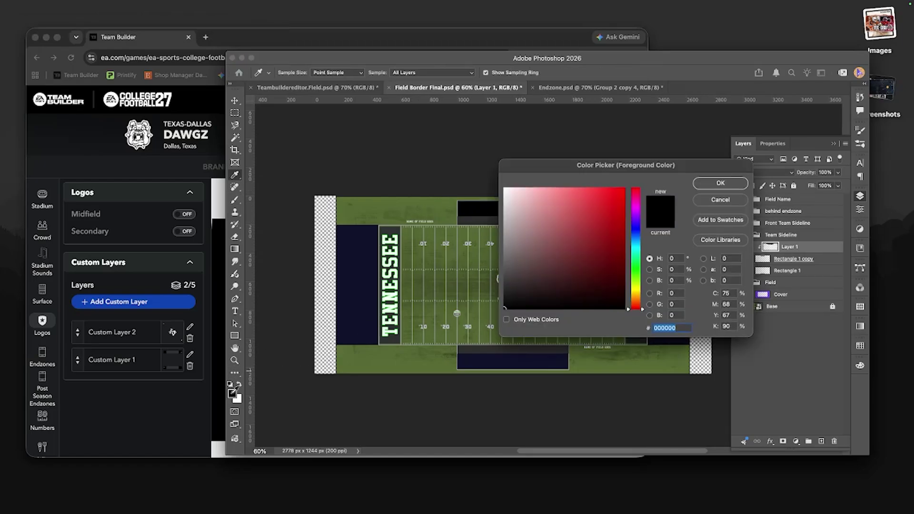
click(636, 235)
click(606, 218)
click(713, 184)
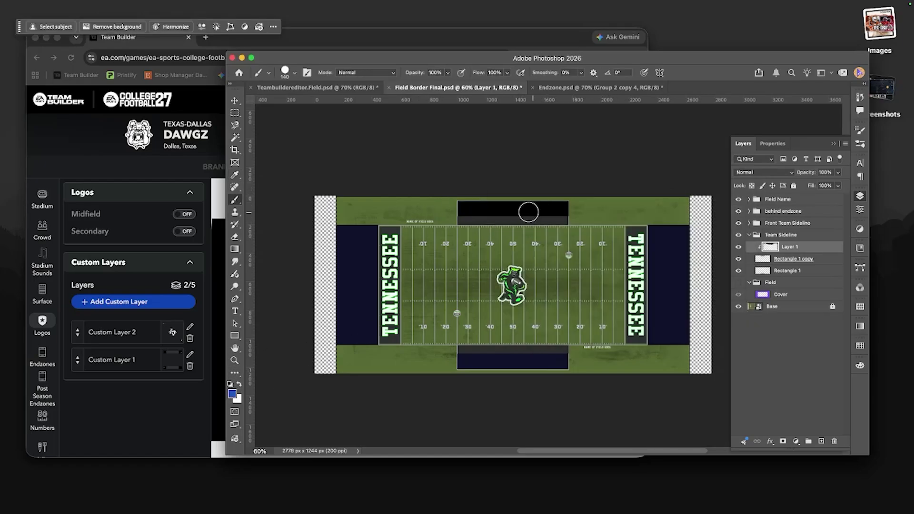
click(480, 213)
drag(455, 206, 561, 208)
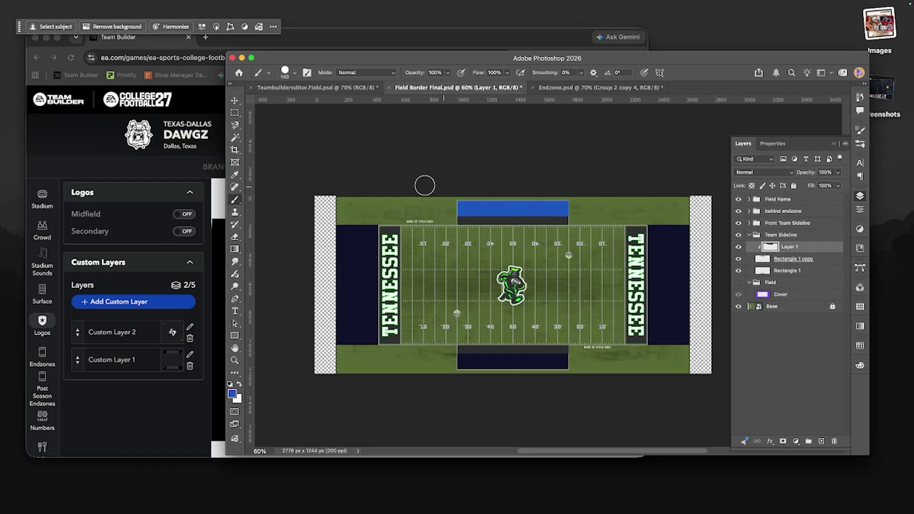
- Undo the last brush stroke on the layer clipped to the upper team sideline box
click(100, 5)
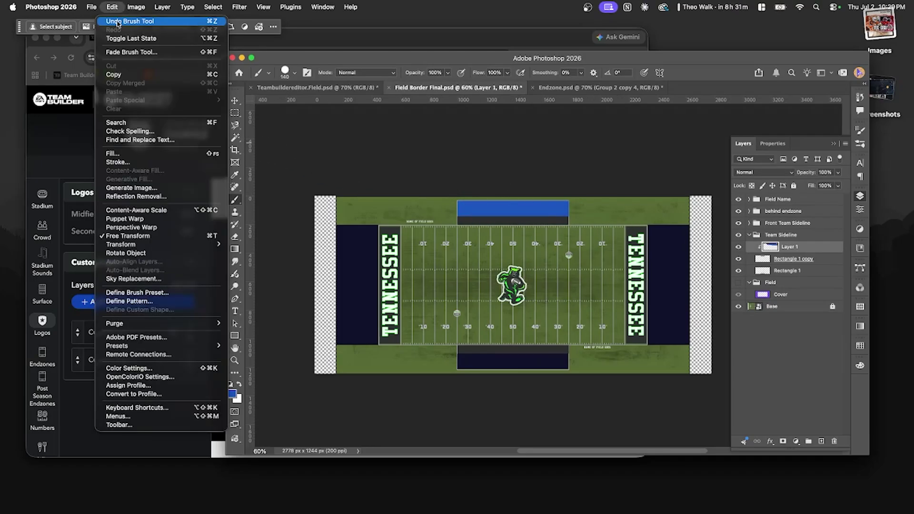
click(114, 17)
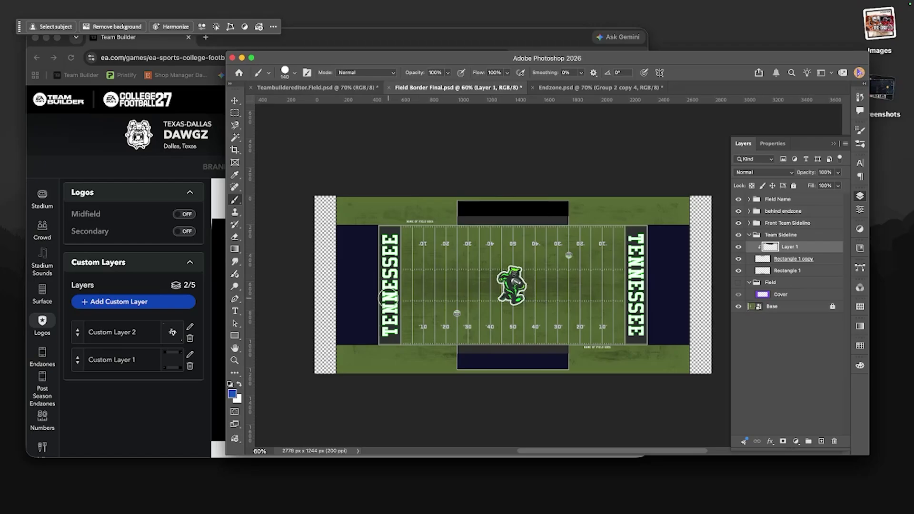
- Expand the Field Name group, select the NAME OF FIELD GOES copy text layer, and check the field names in the Team Builder preview
click(749, 199)
click(788, 212)
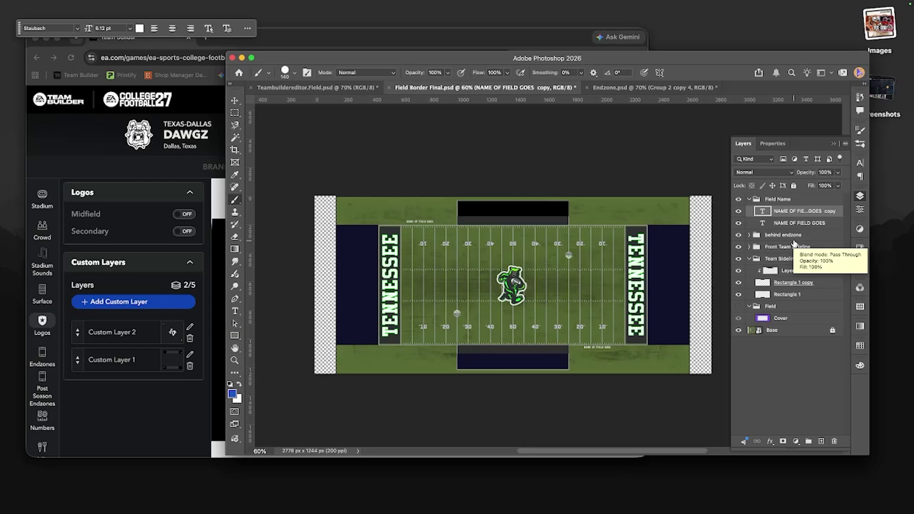
key(super+Tab)
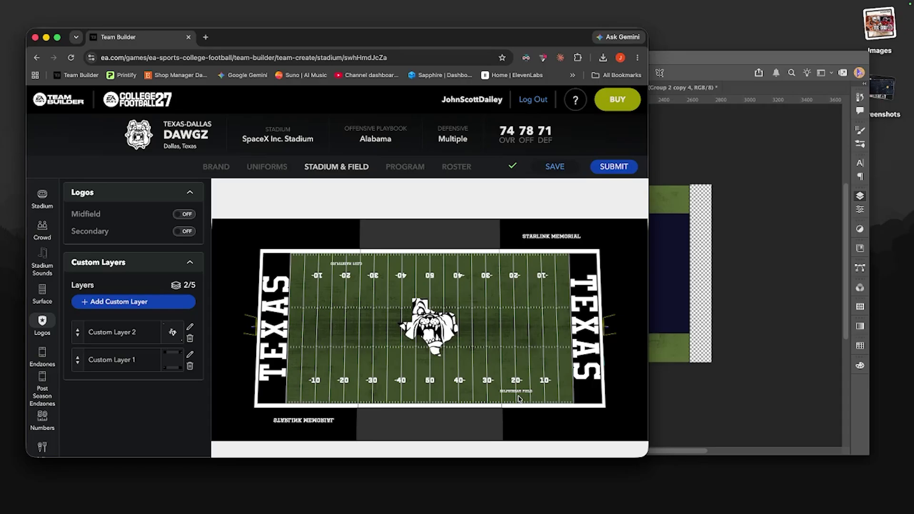
click(763, 367)
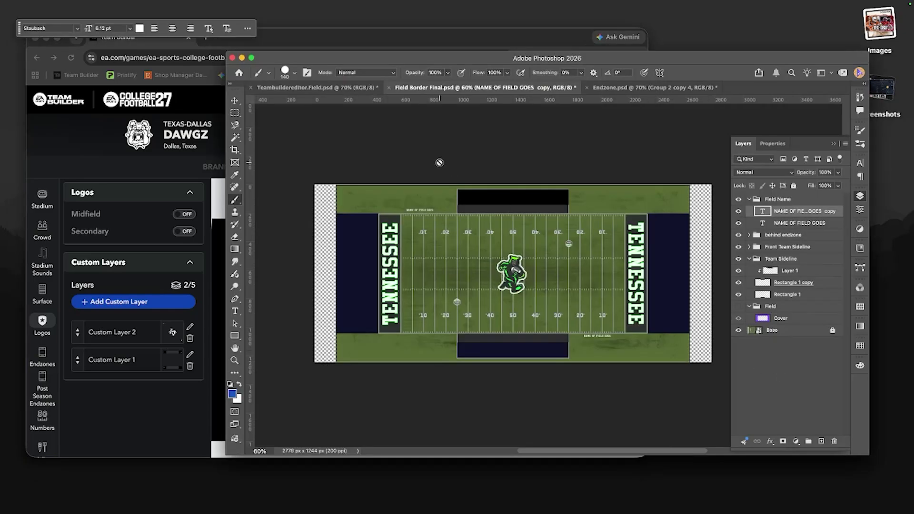
- Bring up the Endzone.psd document, then switch to Team Builder in the browser and open the Post Season Endzones settings
click(312, 89)
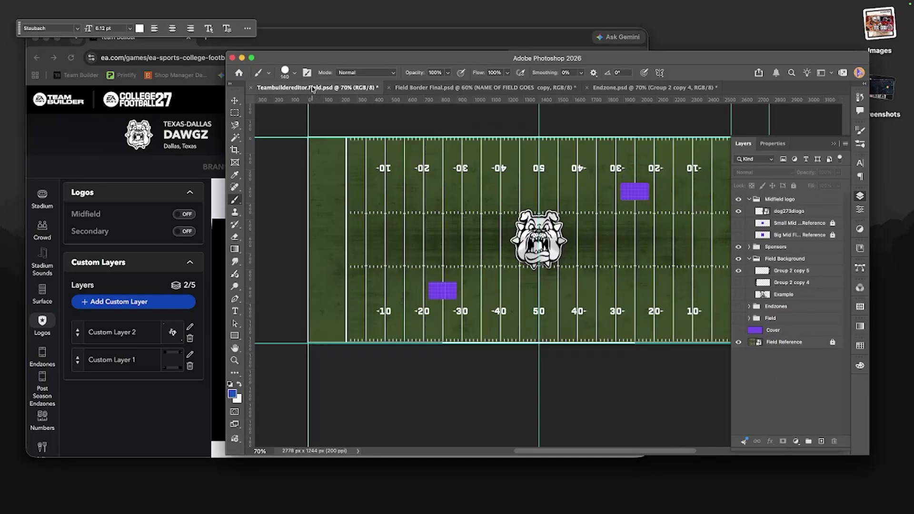
click(612, 88)
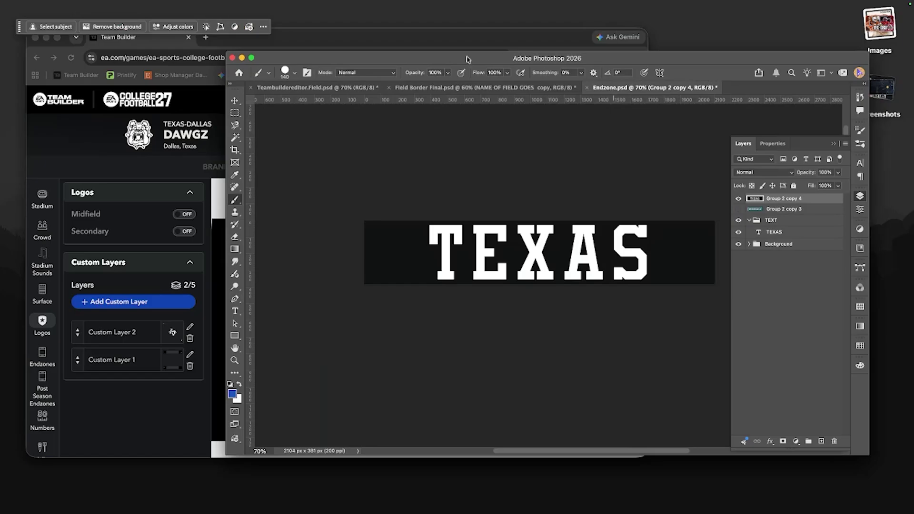
click(106, 386)
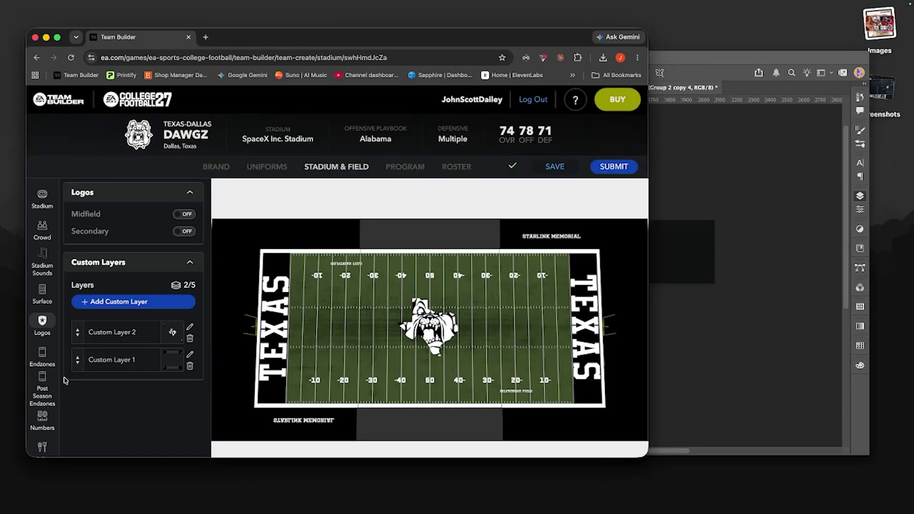
click(51, 386)
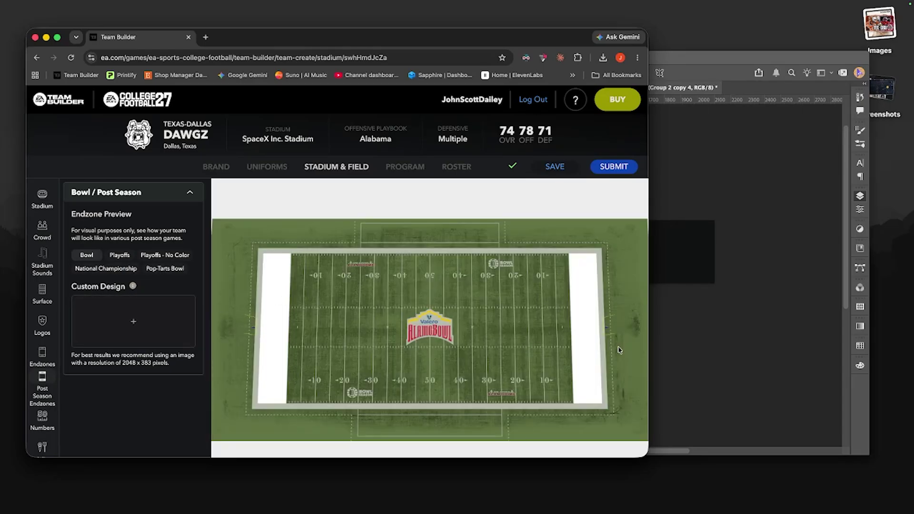
- Return to Endzone.psd in Photoshop and hide the Group 2 copy 4 layer and the Background group
click(736, 346)
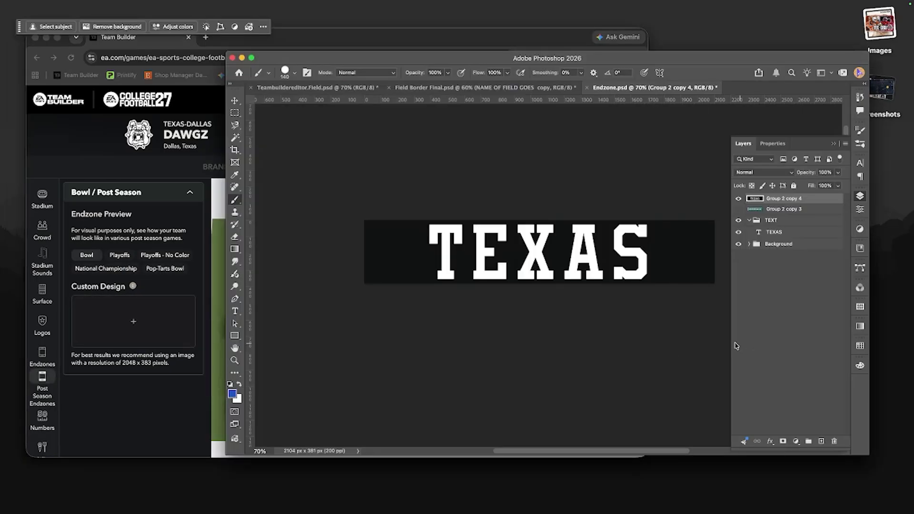
click(738, 200)
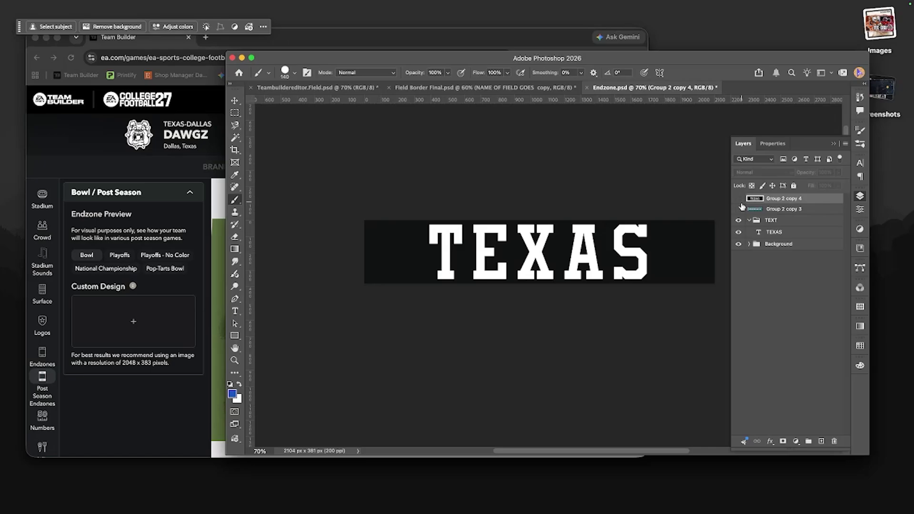
click(739, 244)
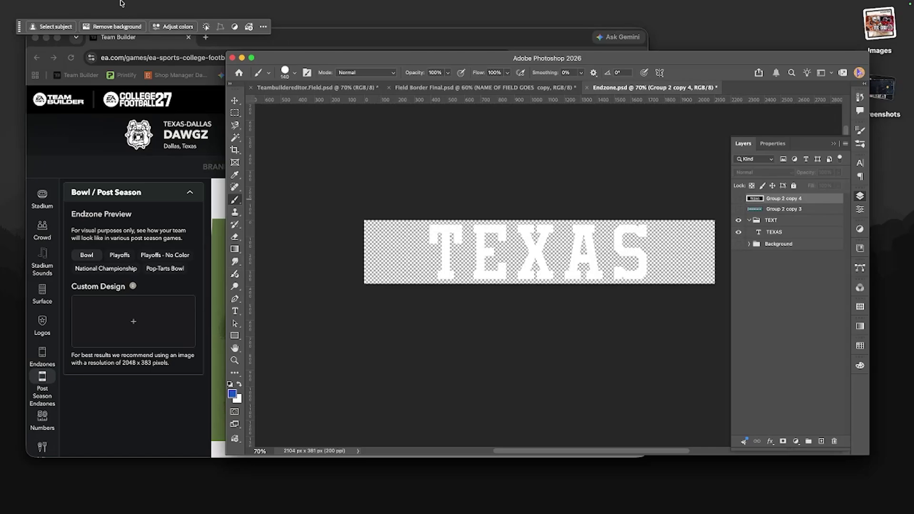
- Quick-export the TEXAS endzone text as a PNG named Endzone into the DALLASBULLDOGSLOGOS folder inside TEAMBUILDER HUB
click(94, 7)
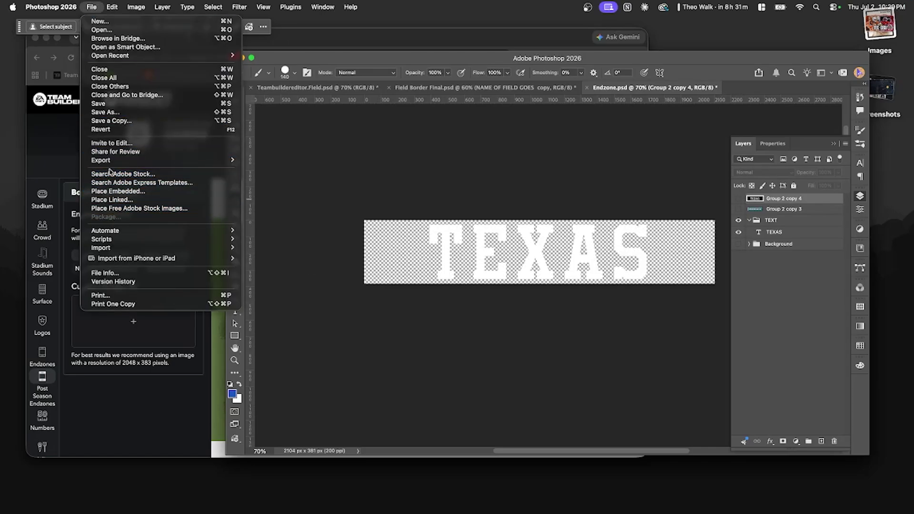
mouse_move(110, 164)
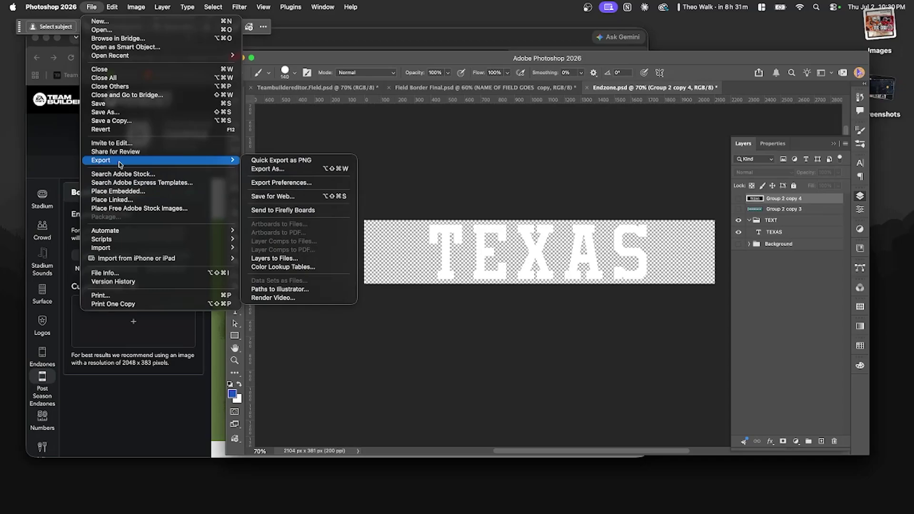
click(295, 162)
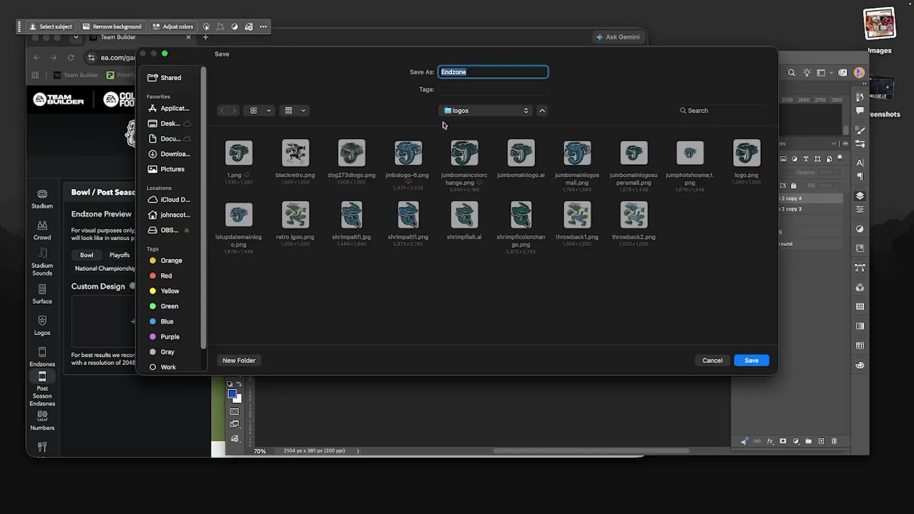
click(469, 111)
click(481, 134)
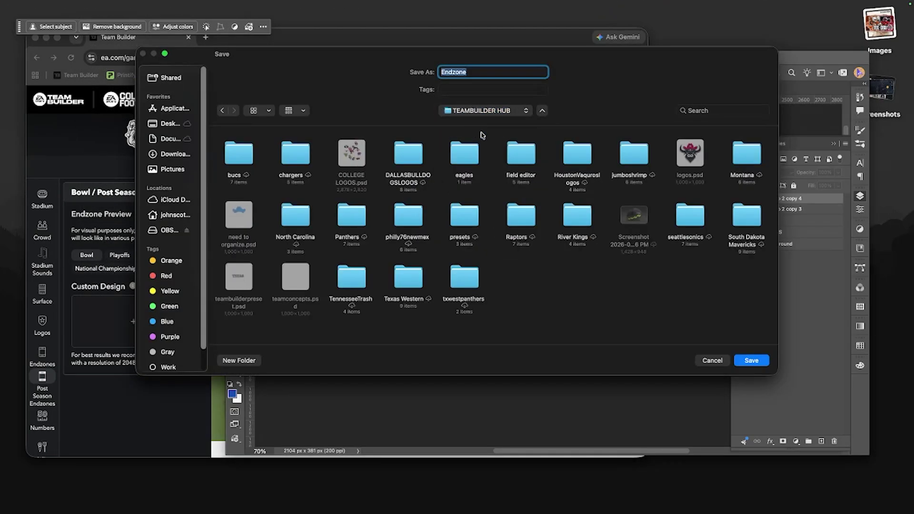
double_click(410, 160)
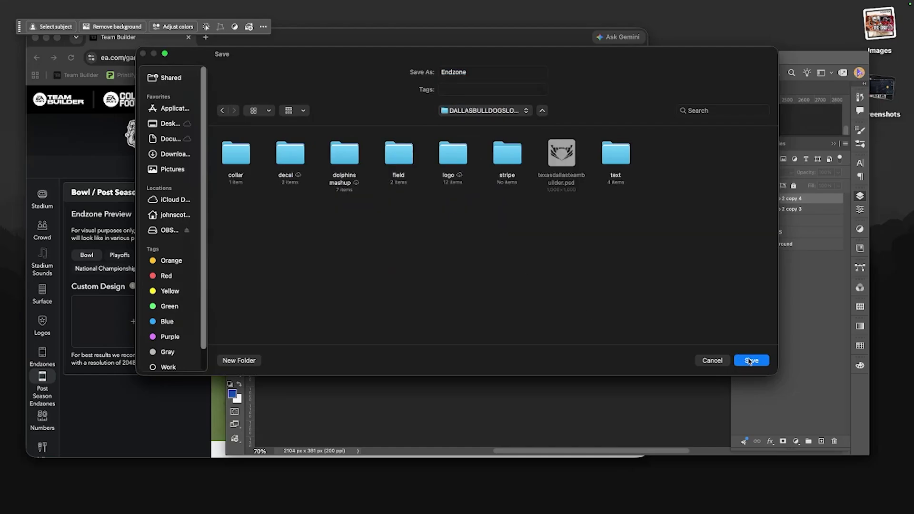
click(750, 361)
- Switch to Team Builder and upload Endzone.png from the DALLASBULLDOGSLOGOS folder for the post-season endzone's custom design
click(139, 376)
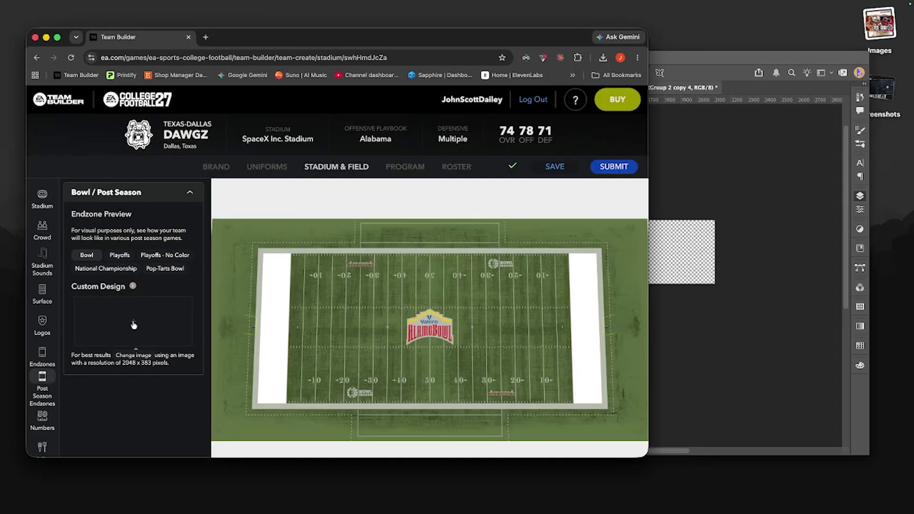
click(133, 321)
click(95, 245)
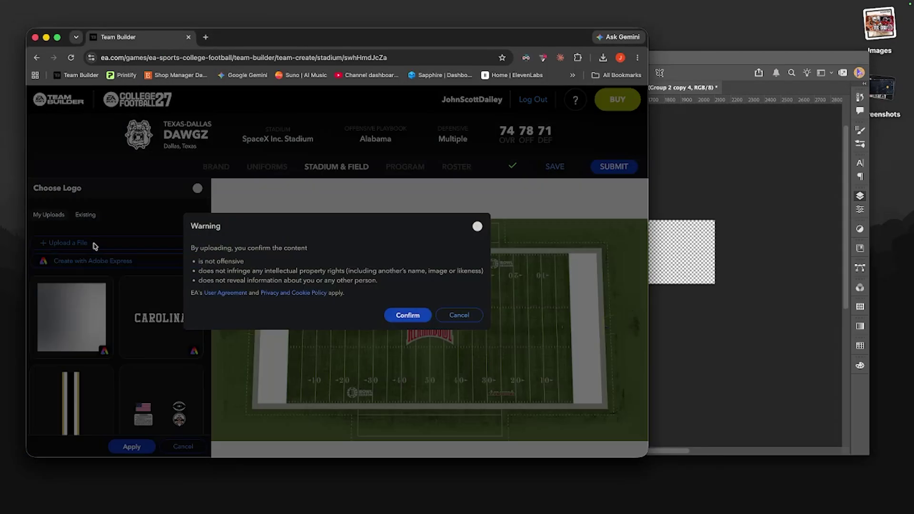
click(407, 316)
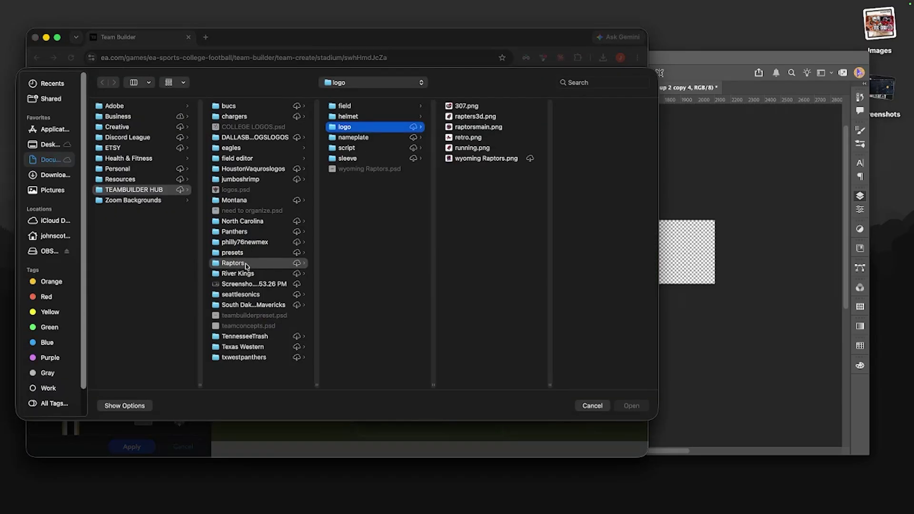
click(245, 138)
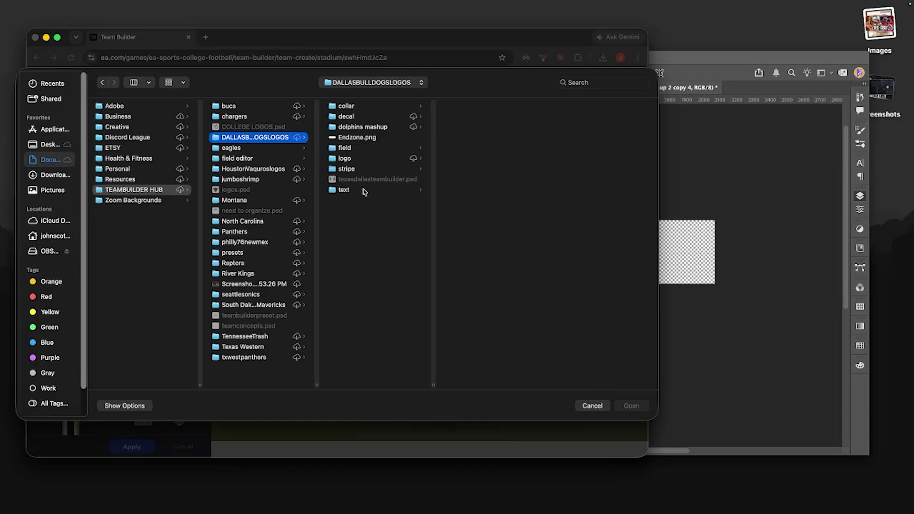
click(364, 139)
click(632, 406)
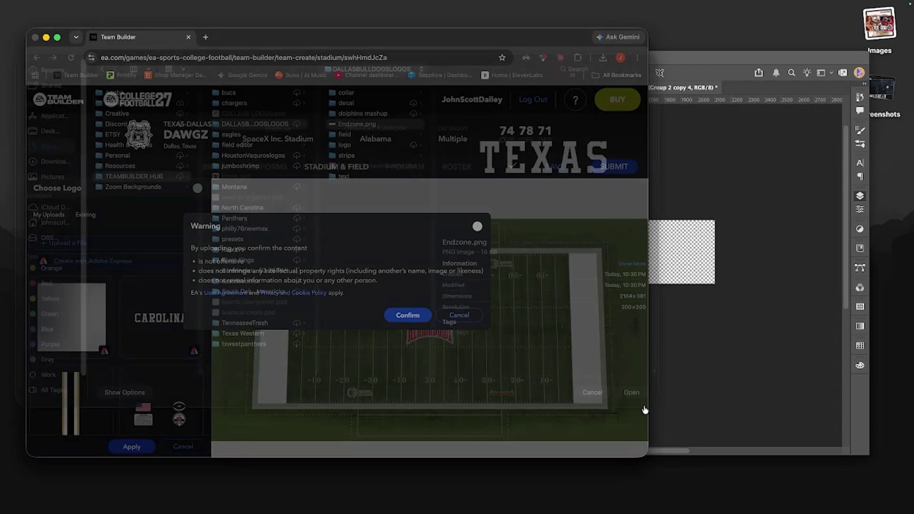
- Apply the uploaded TEXAS image as the post-season endzone's custom design
click(794, 310)
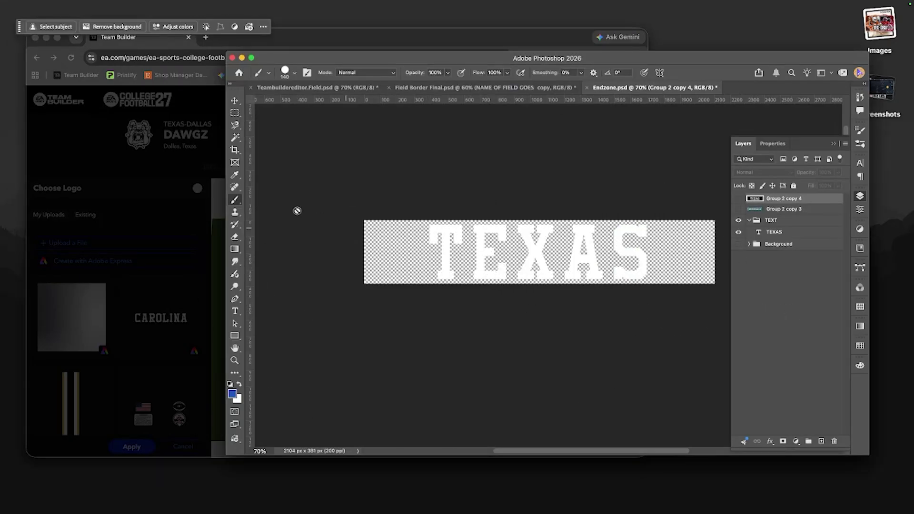
click(110, 169)
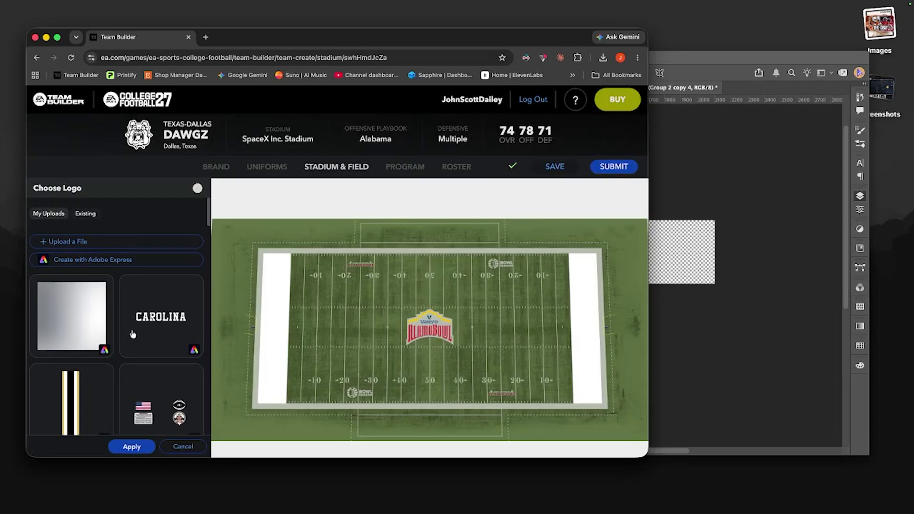
scroll(208, 338, down, 1)
click(130, 447)
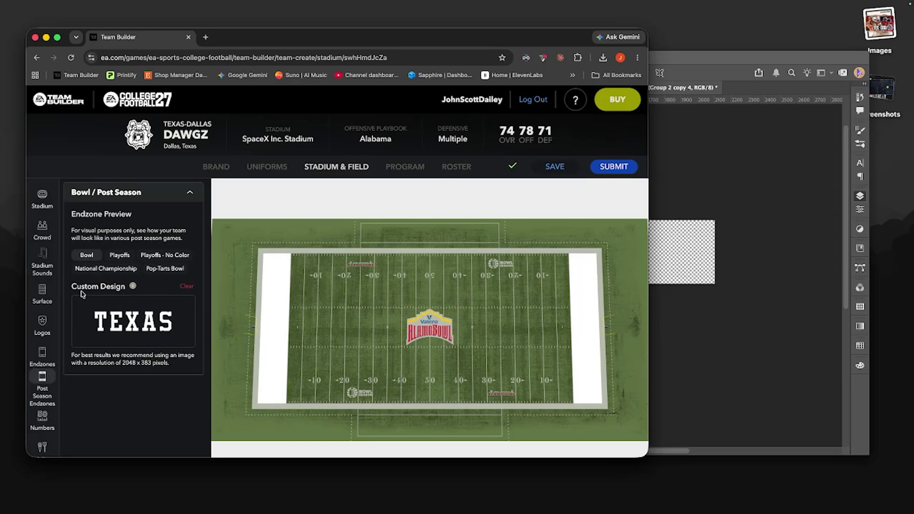
- Preview the post-season endzone design in the Playoffs, Playoffs - No Color, Pop-Tarts Bowl and Bowl variants
click(123, 255)
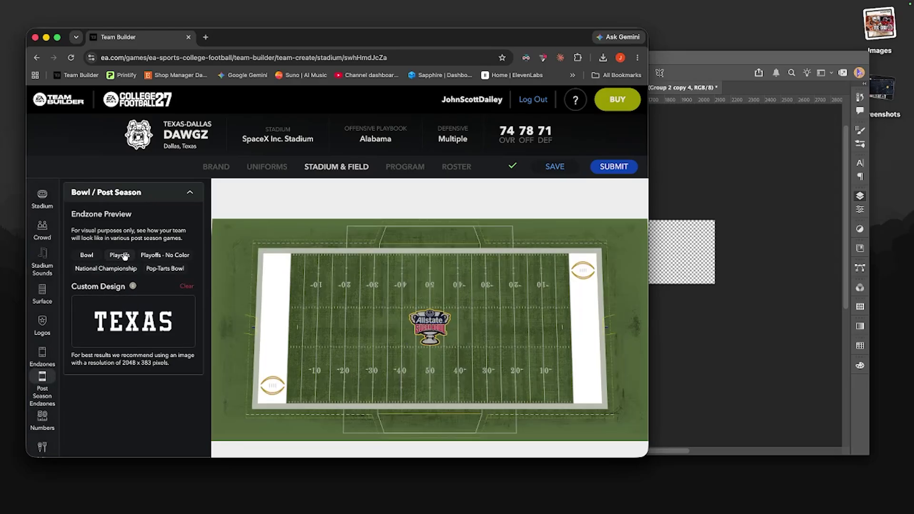
click(162, 256)
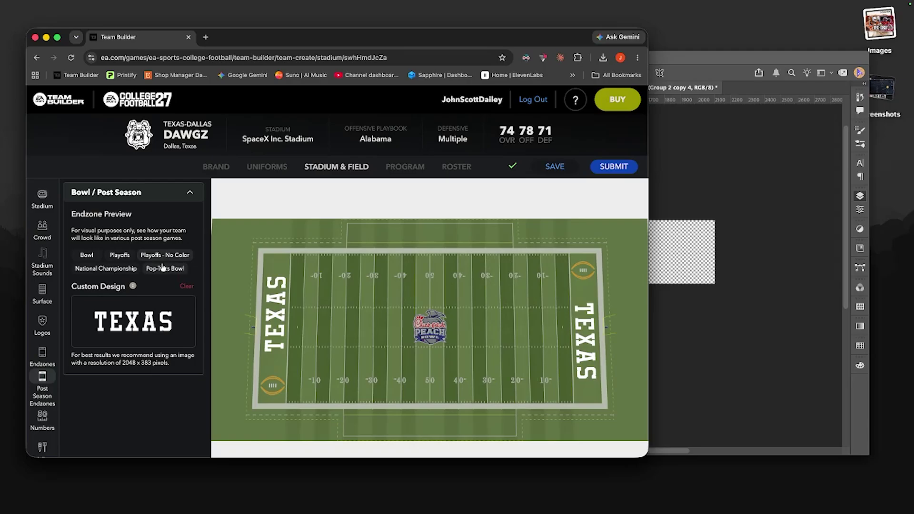
click(163, 269)
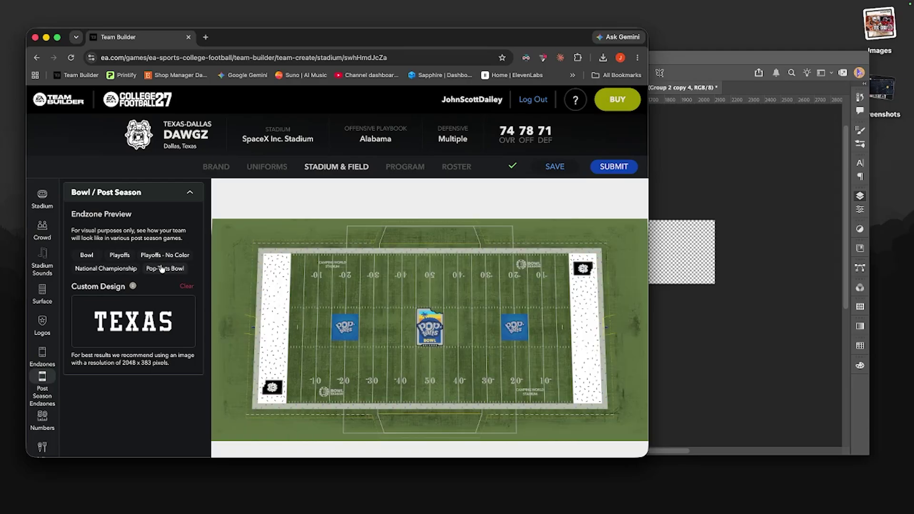
click(87, 256)
- Switch to Endzone.psd in Photoshop and recolor the TEXAS text to black
click(733, 358)
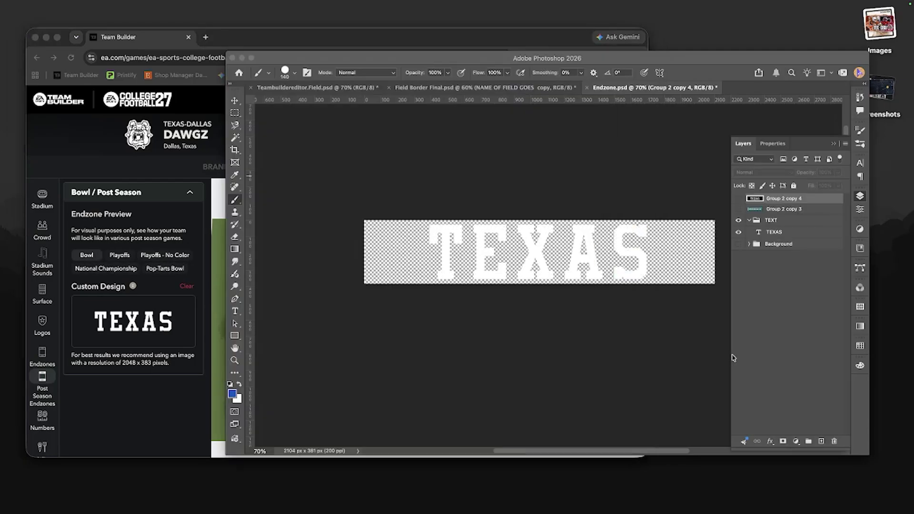
click(235, 311)
double_click(518, 247)
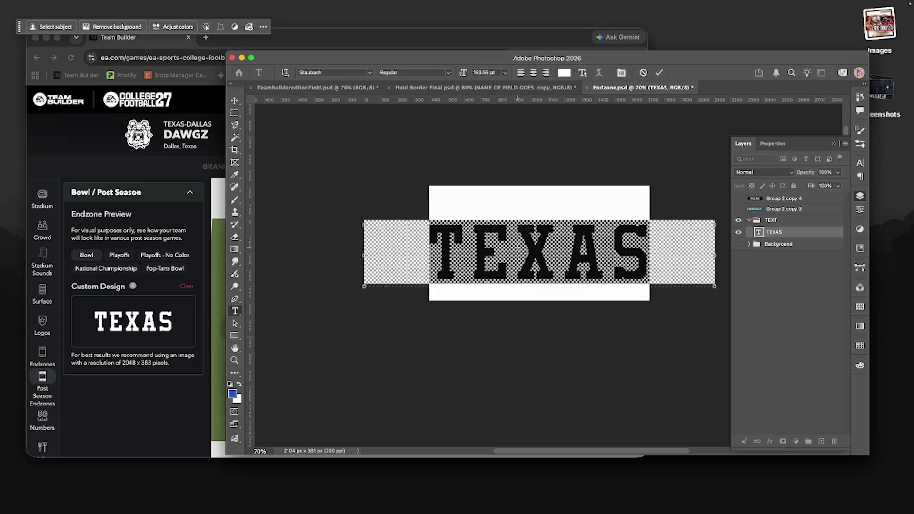
click(232, 386)
click(338, 402)
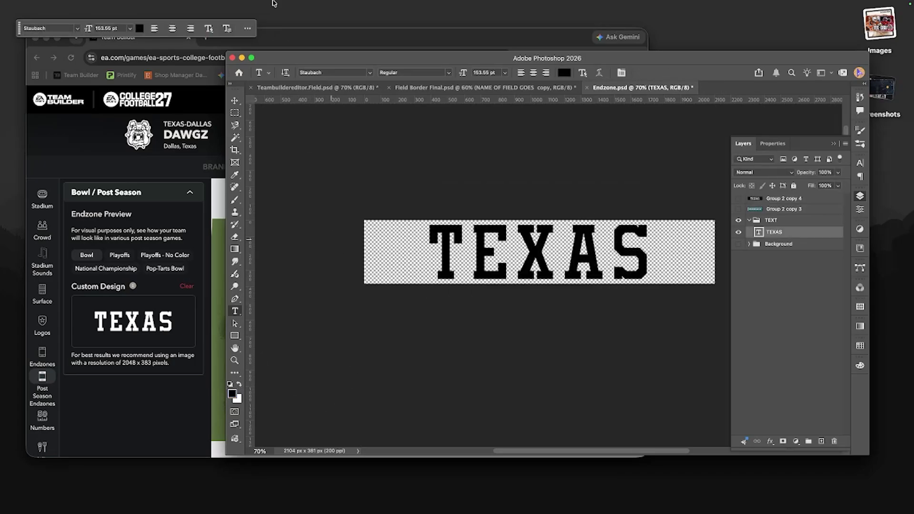
- Quick-export the black TEXAS text as a PNG named Endzone in the DALLASBULLDOGSLOGOS folder, replacing the existing file
click(88, 8)
mouse_move(109, 160)
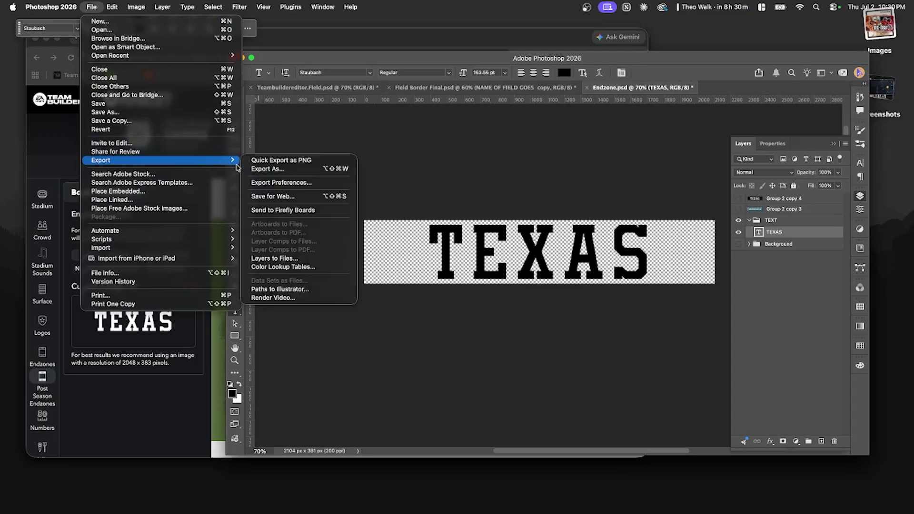
click(286, 160)
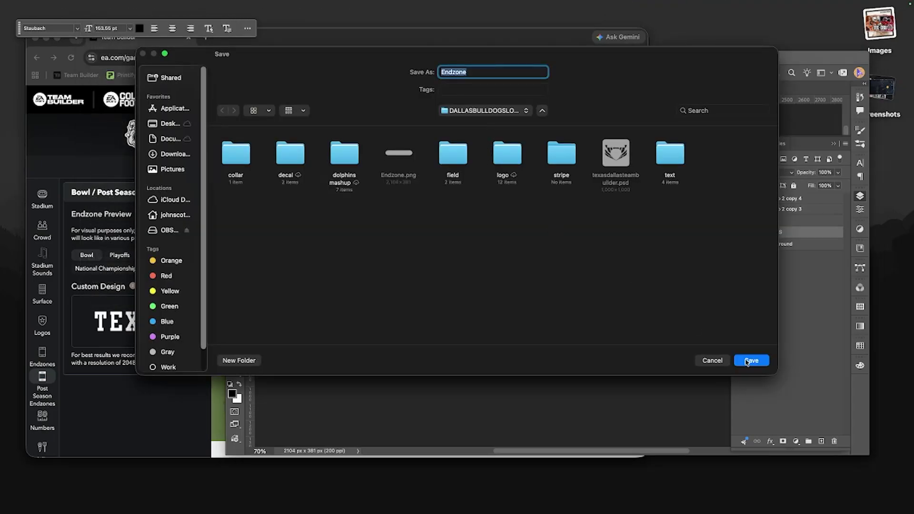
click(760, 361)
click(475, 262)
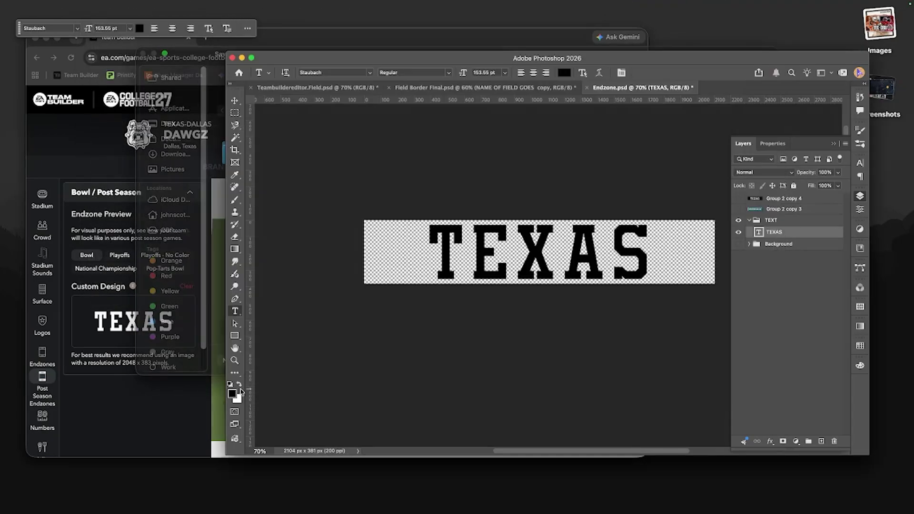
click(161, 383)
click(133, 321)
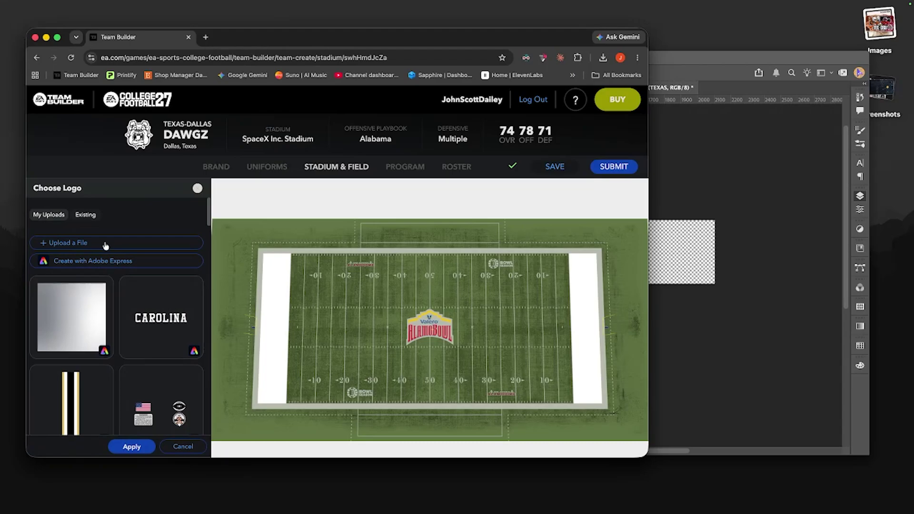
click(106, 245)
click(408, 316)
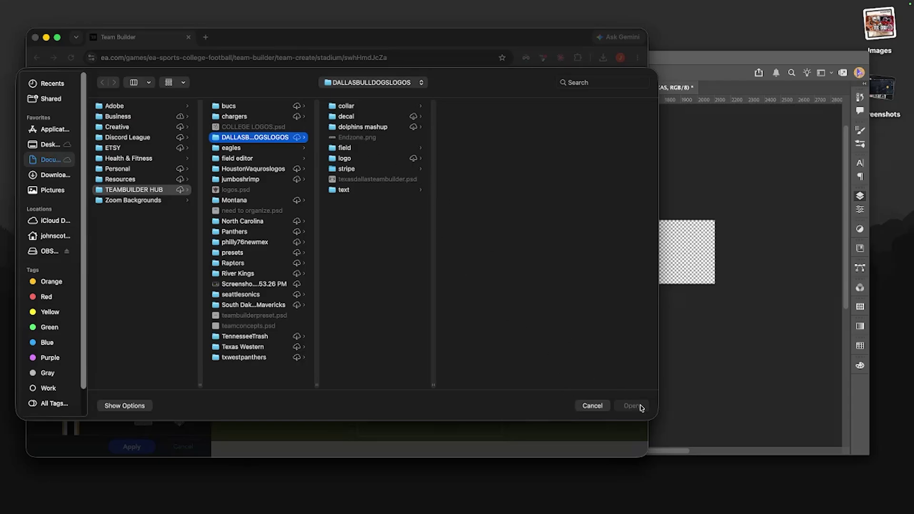
click(592, 405)
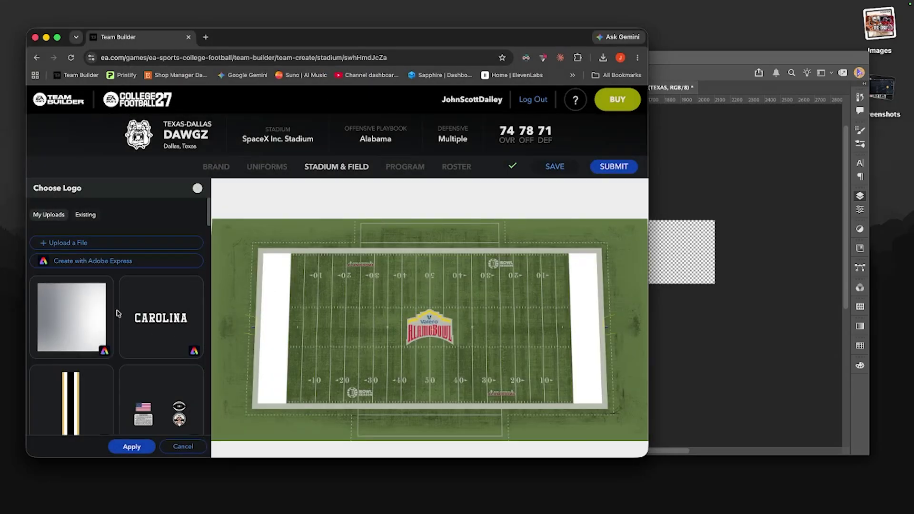
scroll(143, 333, down, 5)
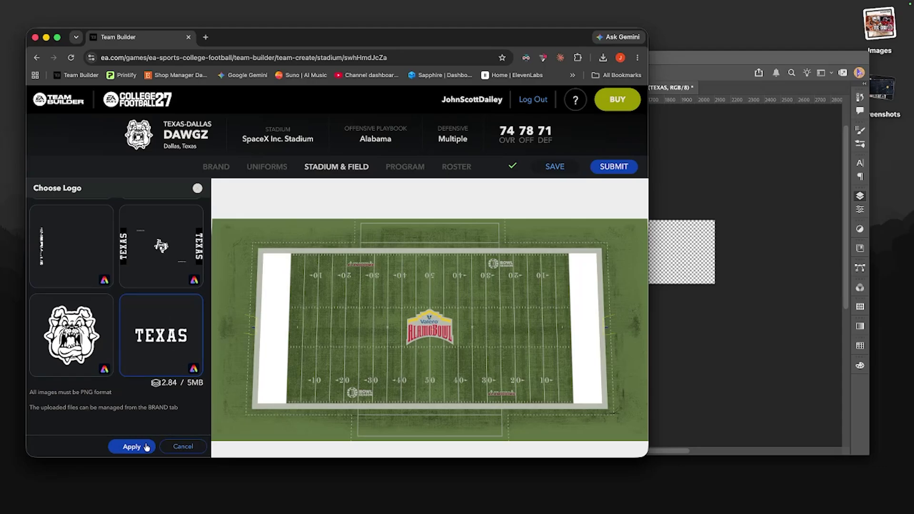
scroll(144, 390, up, 3)
scroll(143, 383, up, 3)
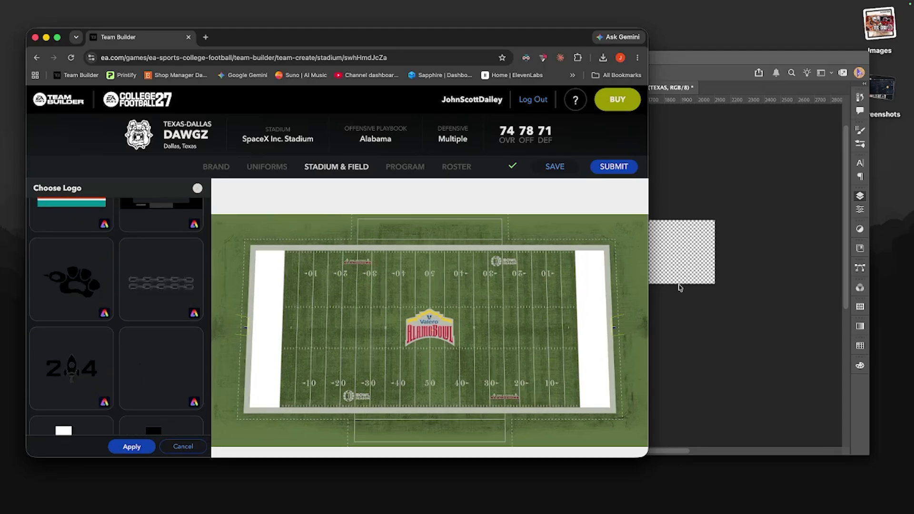
- Switch to Photoshop and quick-export the black TEXAS text as a PNG named Endzoneblk in the DALLASBULLDOGSLOGOS folder
click(681, 289)
click(91, 7)
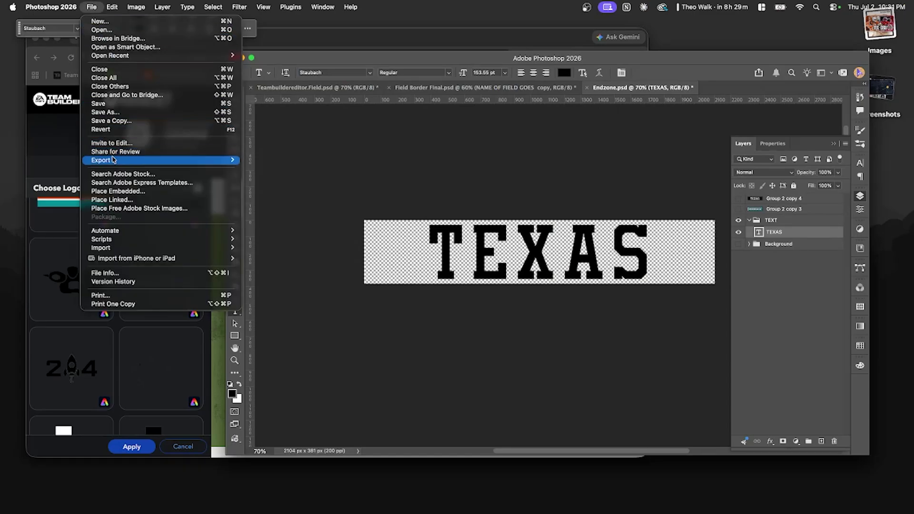
mouse_move(109, 160)
click(286, 162)
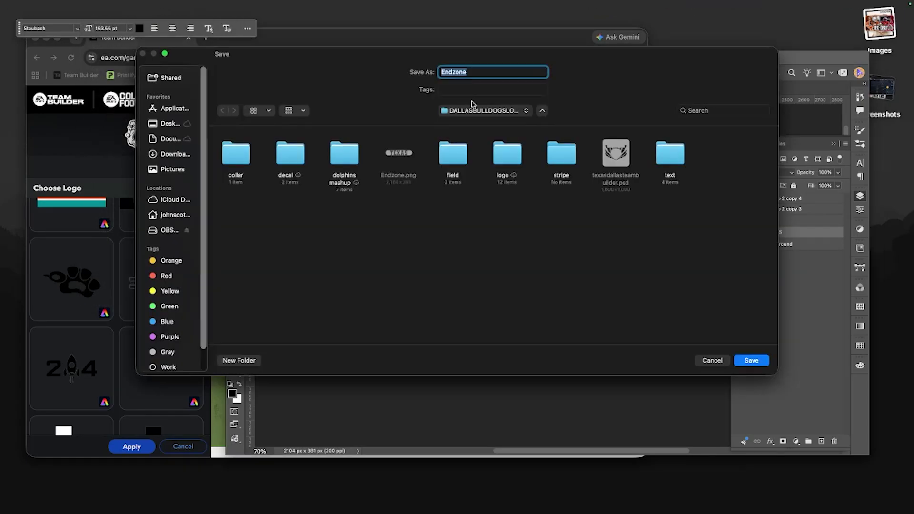
click(481, 74)
key(Return)
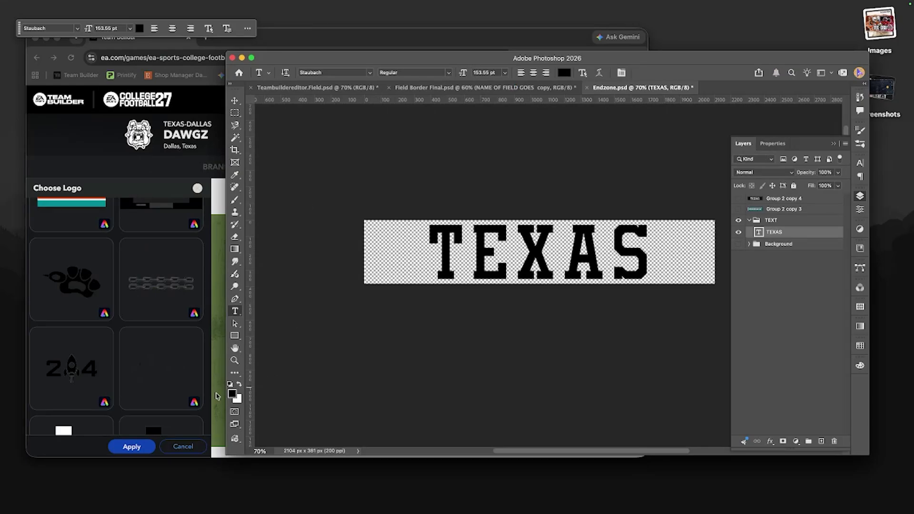
- Switch to Team Builder, upload Endzoneblk.png from the DALLASBULLDOGSLOGOS folder and apply it as the post-season endzone's custom design
click(177, 447)
click(177, 446)
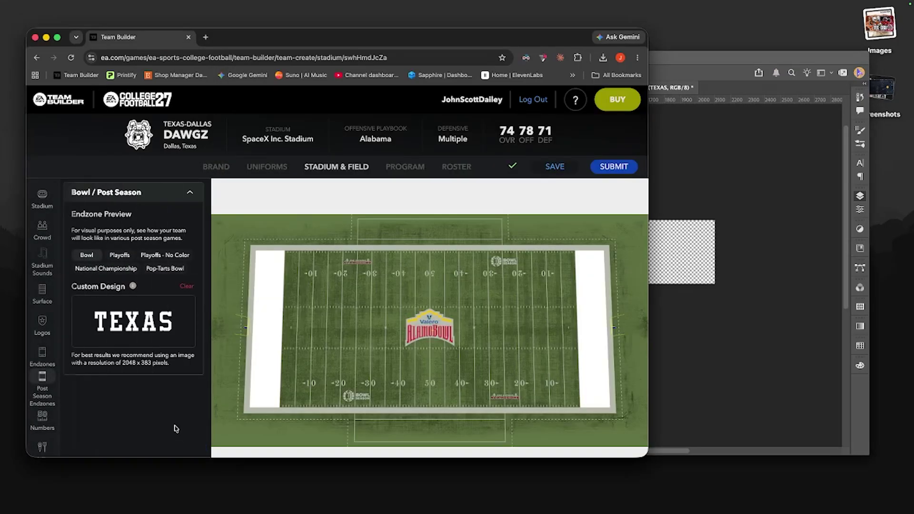
click(140, 327)
click(107, 244)
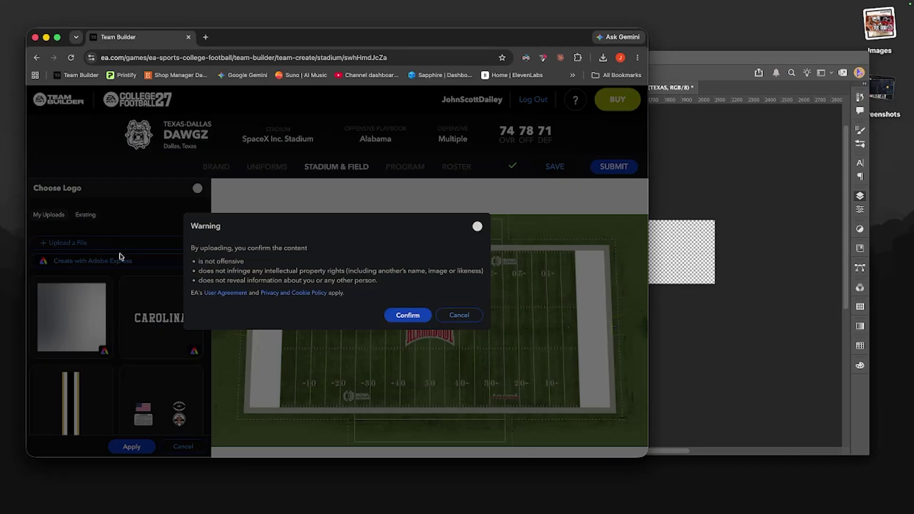
click(389, 315)
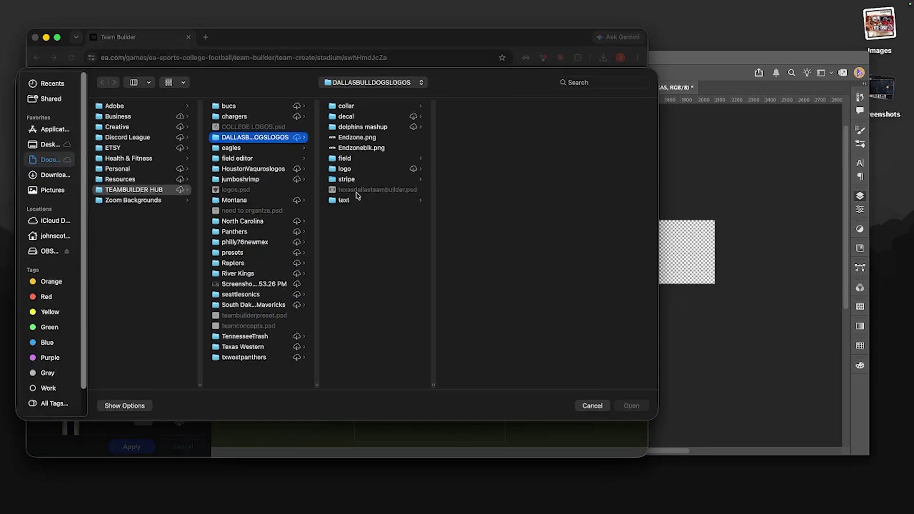
click(370, 152)
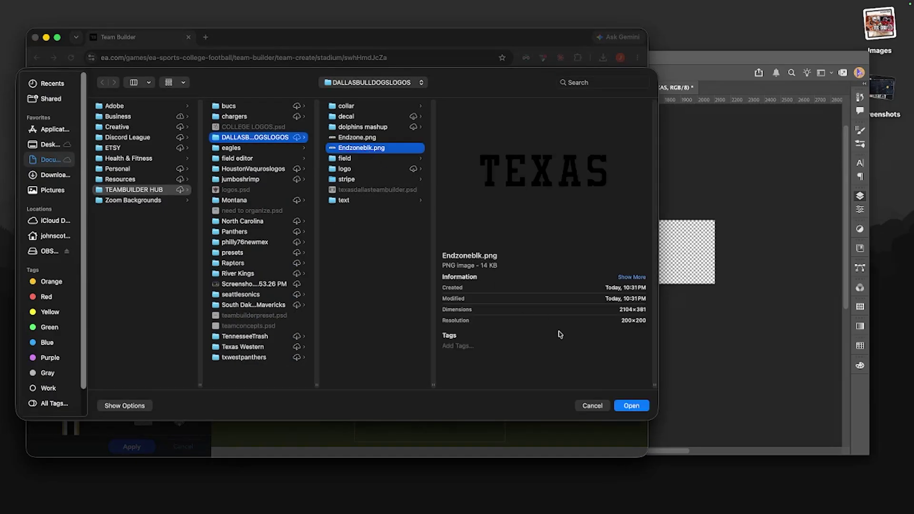
key(Return)
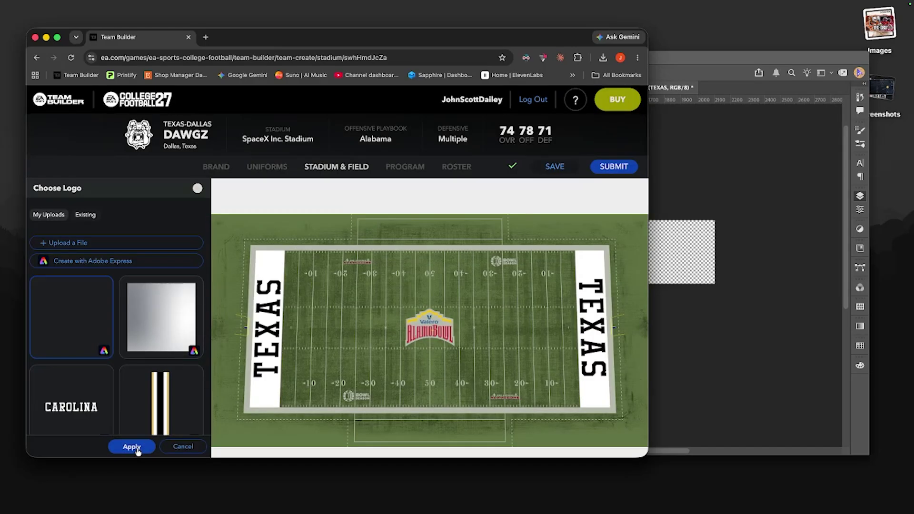
click(133, 447)
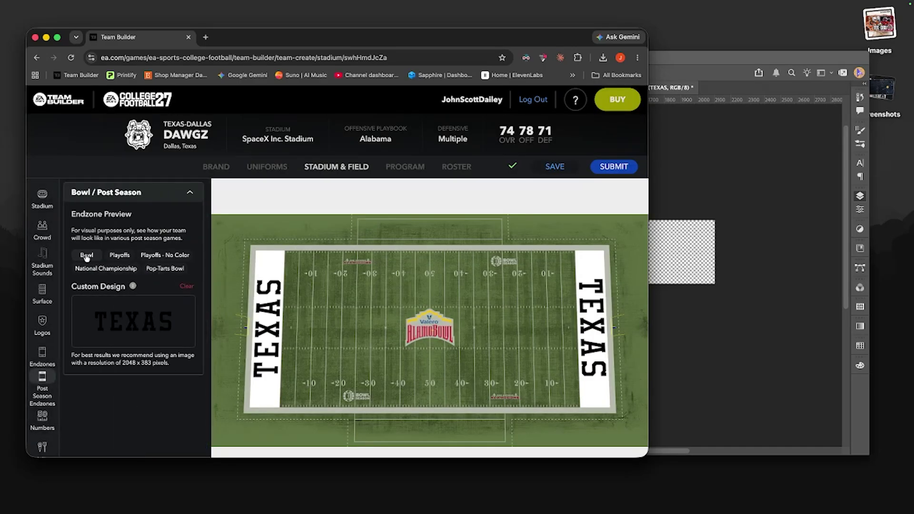
- Preview the black TEXAS endzones in the Playoffs, Playoffs - No Color, National Championship and Pop-Tarts Bowl variants
click(114, 257)
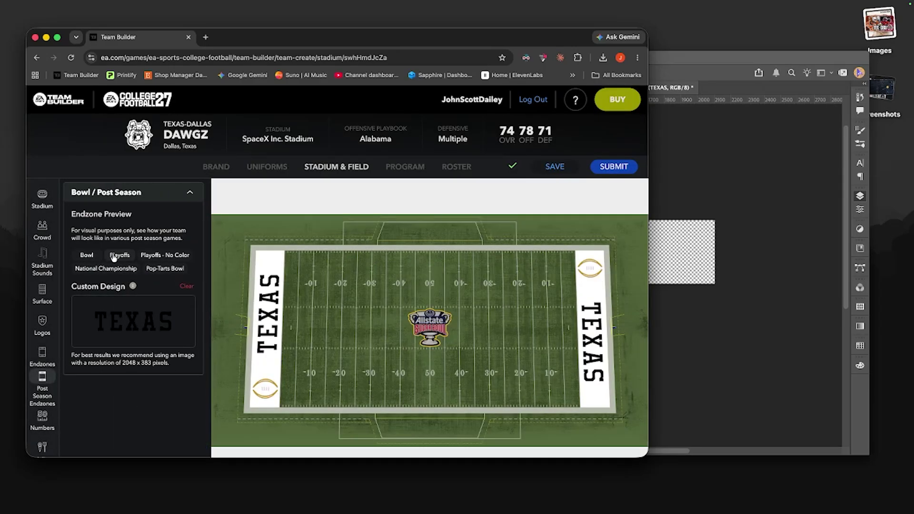
click(159, 256)
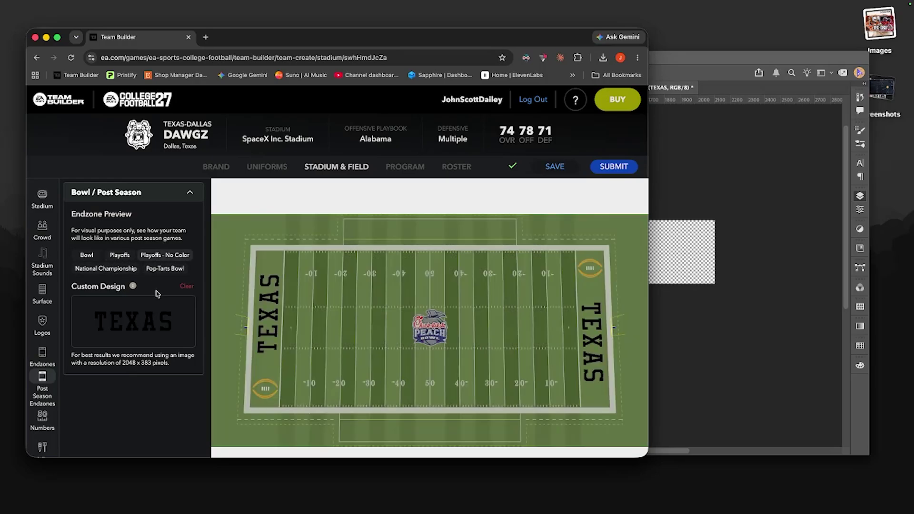
click(101, 272)
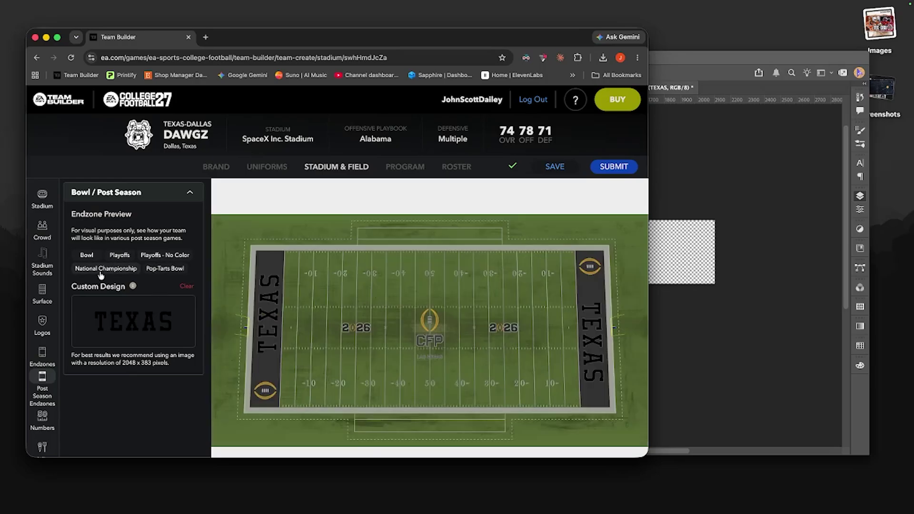
click(159, 270)
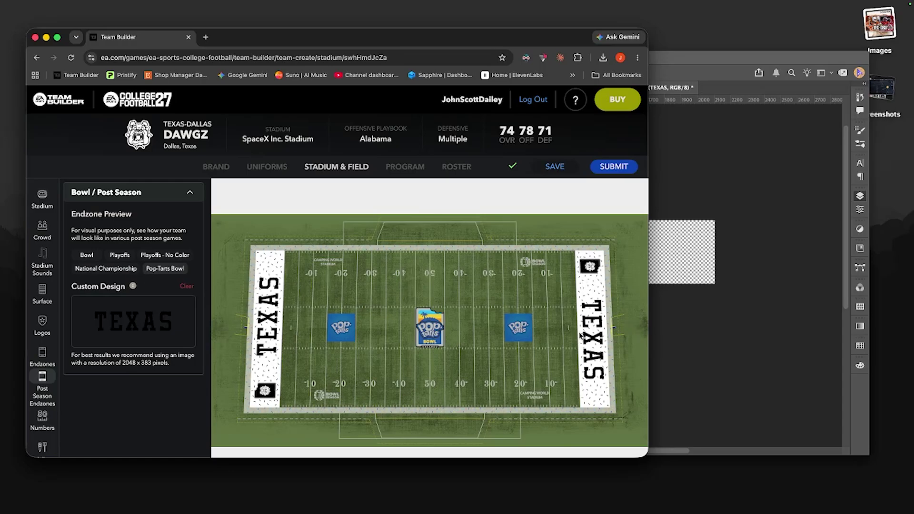
click(698, 345)
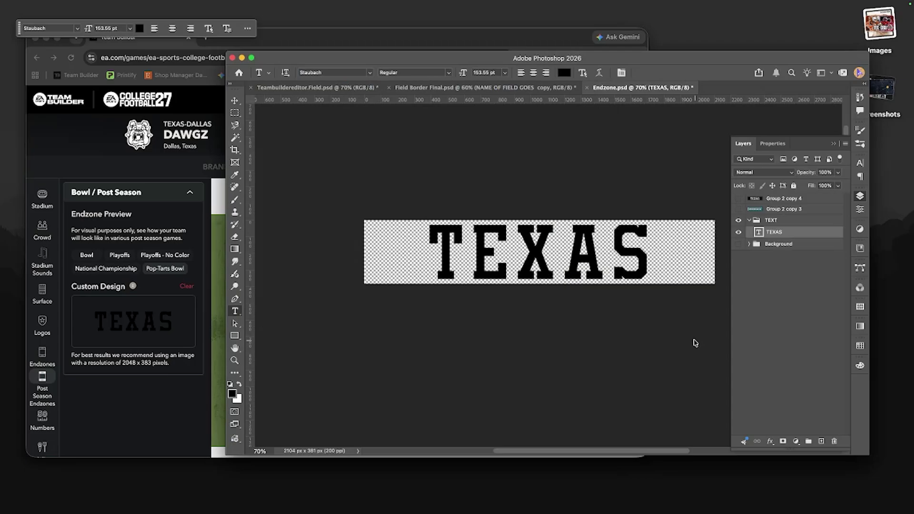
click(171, 424)
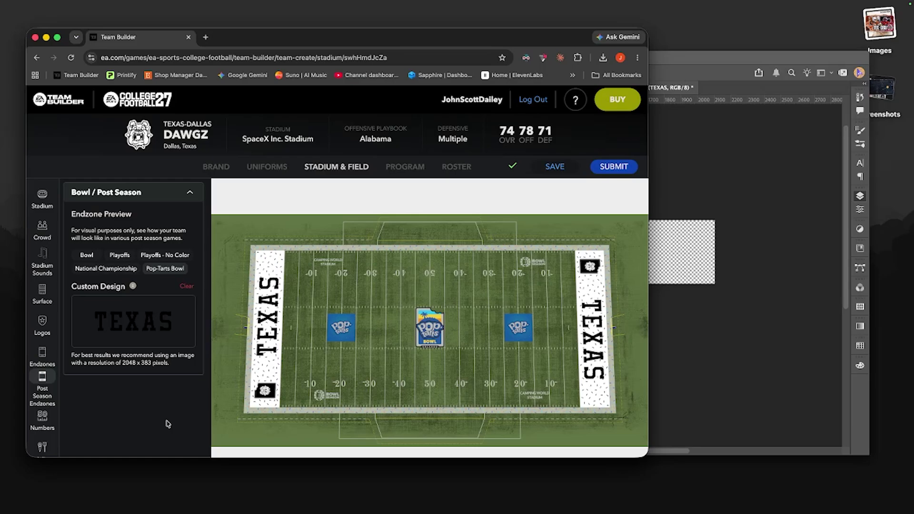
click(667, 348)
mouse_move(449, 495)
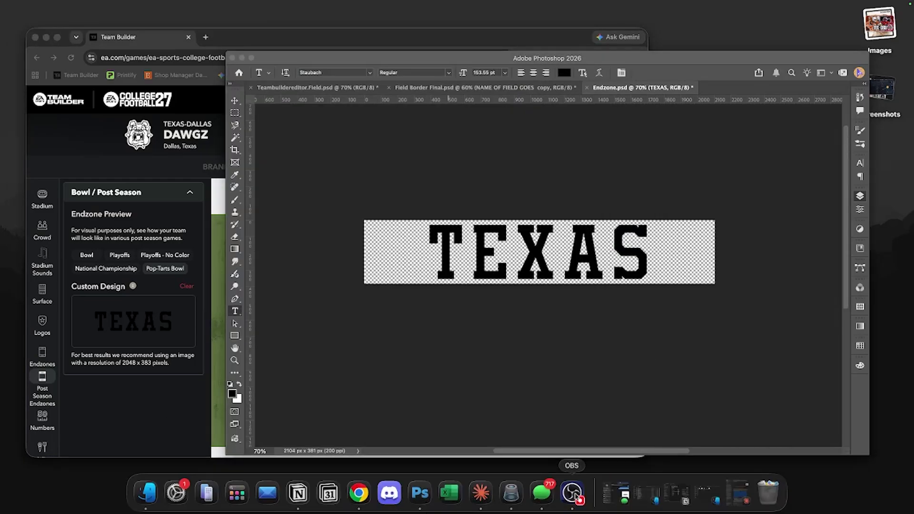